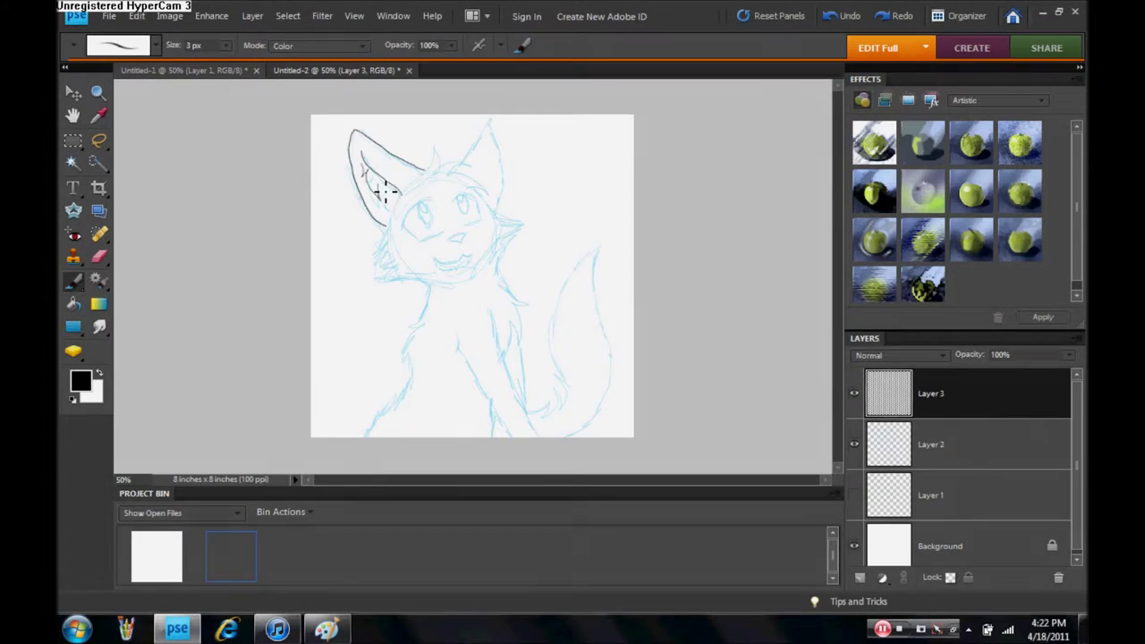
Ink 3 px black outlines for the fox's left ear, neck and chest over the blue sketch
drag(445, 170, 474, 170)
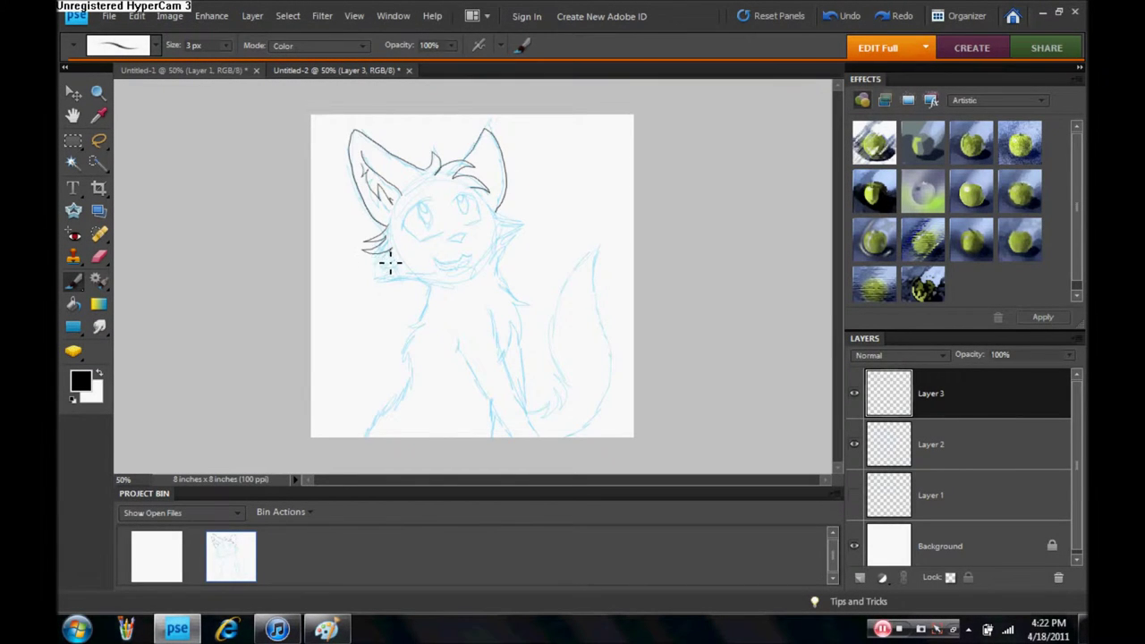
drag(433, 296, 365, 435)
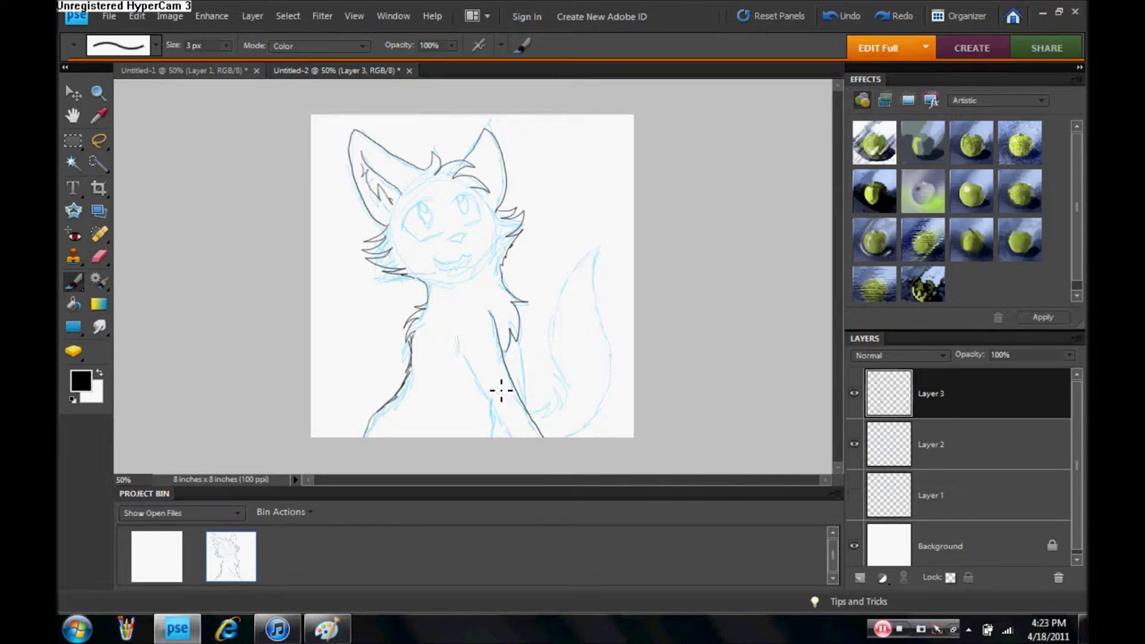
drag(417, 399, 426, 408)
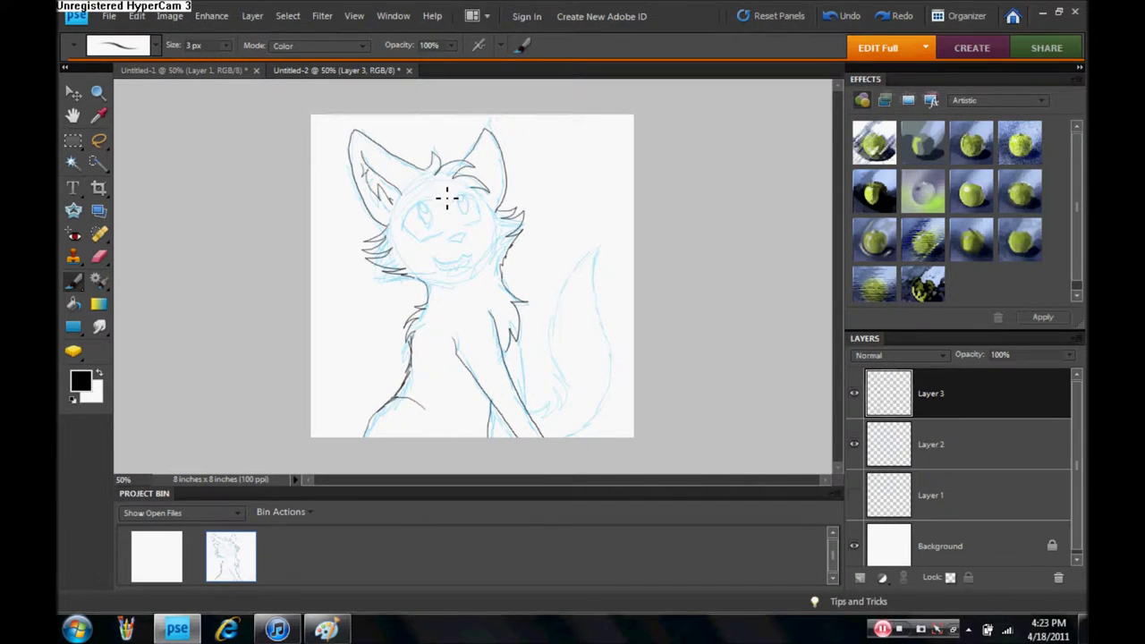
key(ctrl+z)
key(ctrl+z)
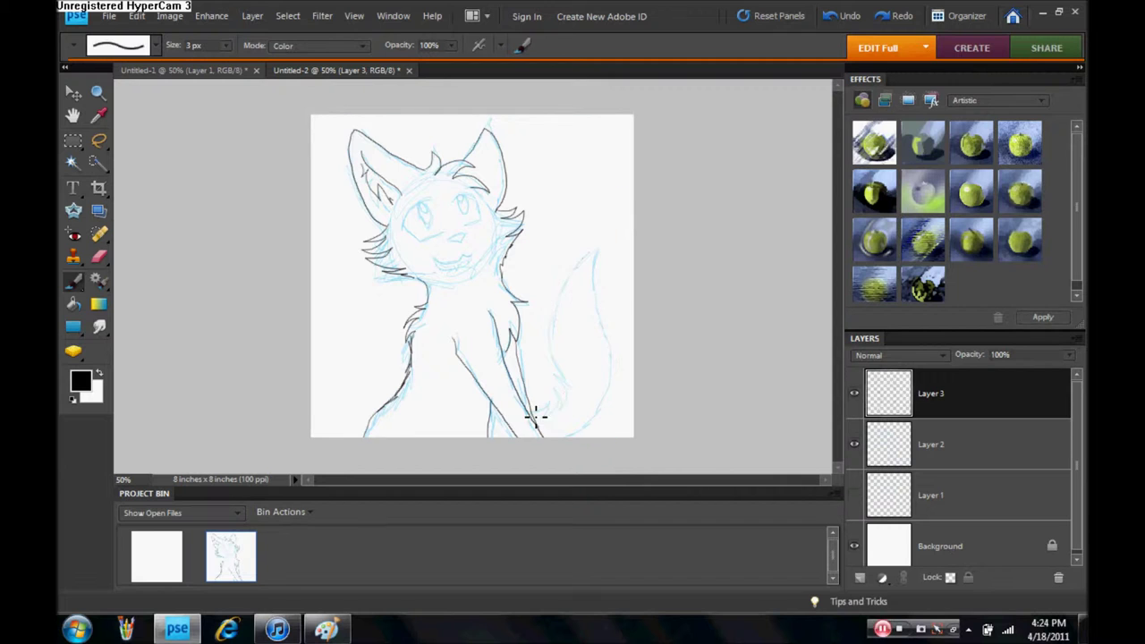
drag(361, 116, 635, 370)
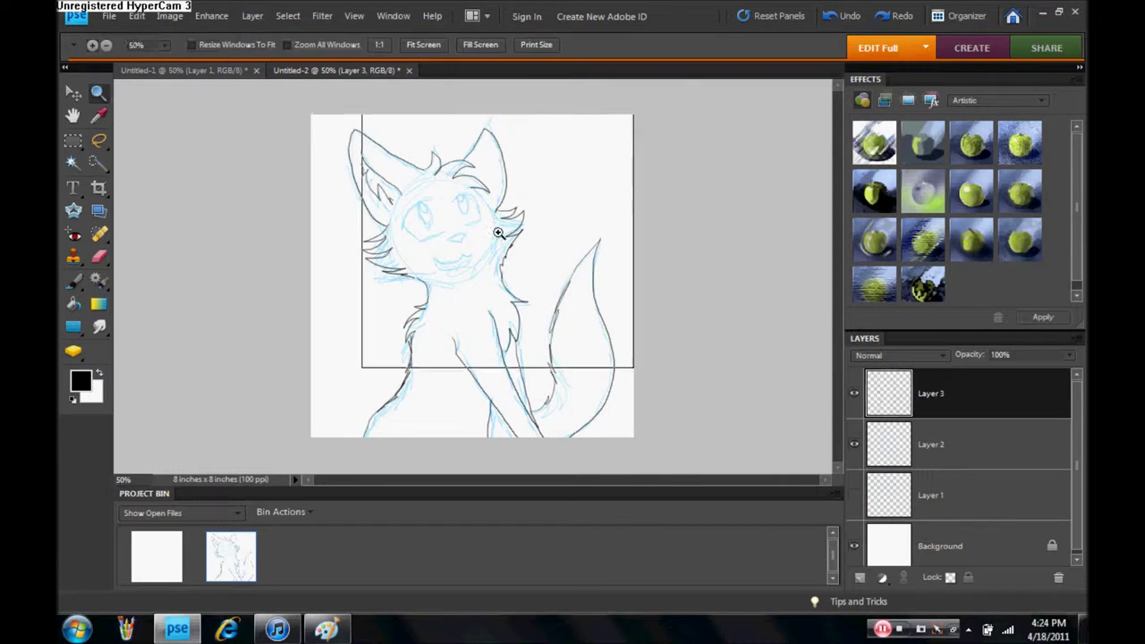
Set the brush to 5 px and ink outlines for both of the fox's eyes
click(81, 380)
click(989, 206)
click(156, 45)
double_click(108, 116)
drag(397, 181, 337, 244)
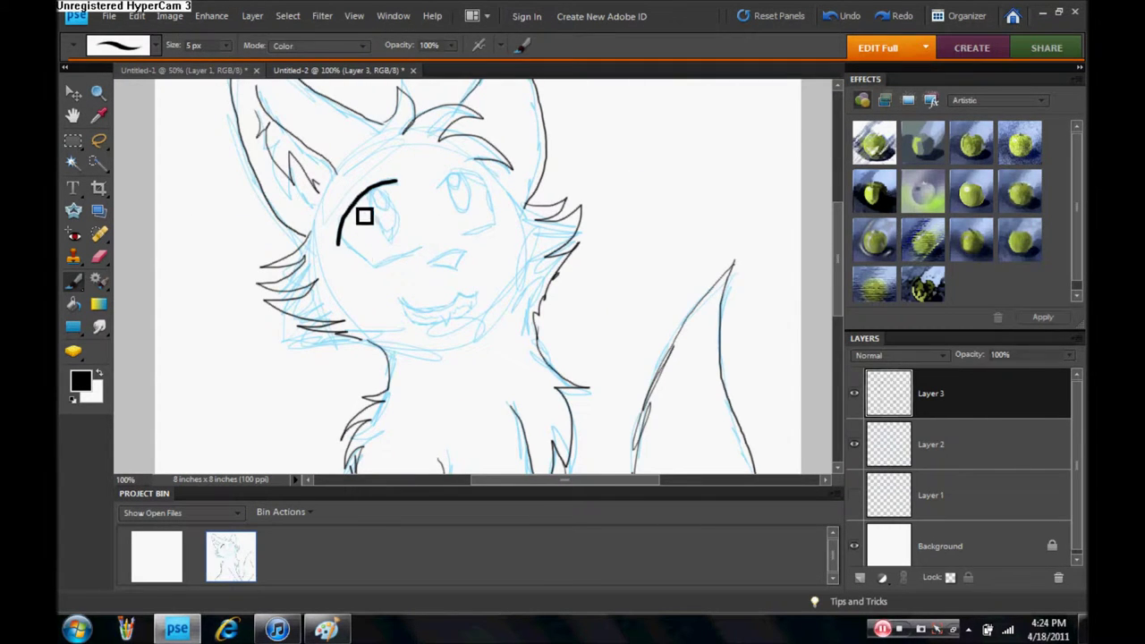
drag(439, 186, 491, 235)
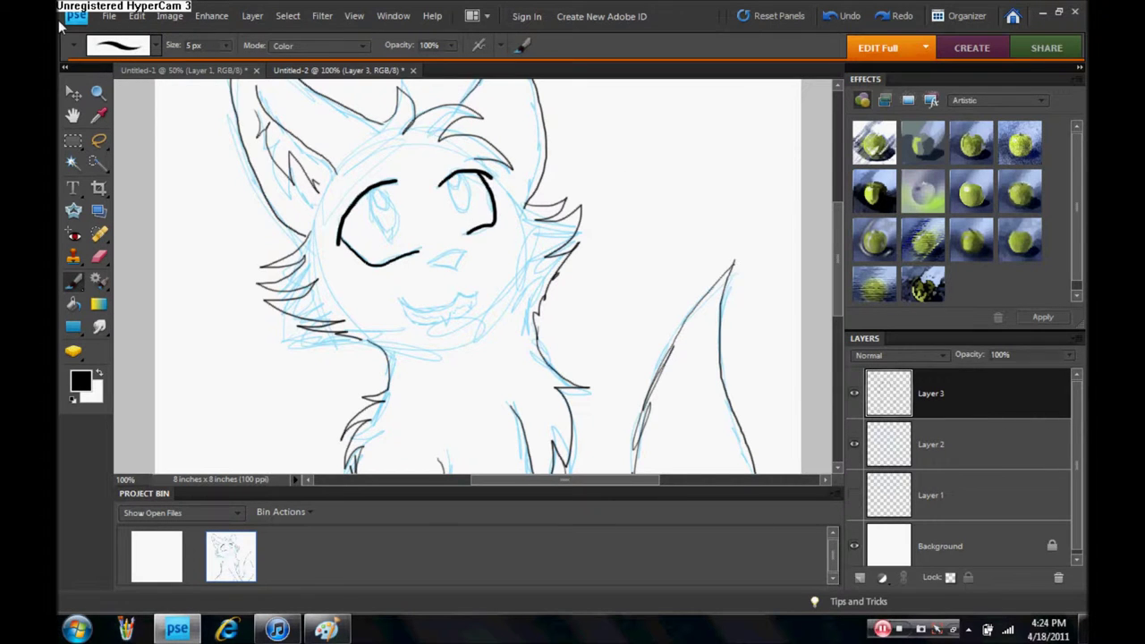
key(ctrl+z)
key(ctrl+z)
key(ctrl+z)
Scribble 'Grr!' with a zigzag beside the fox and redraw the left eye's curve
mouse_move(635, 134)
mouse_down()
mouse_move(666, 170)
mouse_move(689, 154)
mouse_up()
drag(699, 163, 713, 141)
drag(715, 94, 728, 121)
click(739, 141)
drag(711, 179, 653, 219)
drag(394, 183, 335, 252)
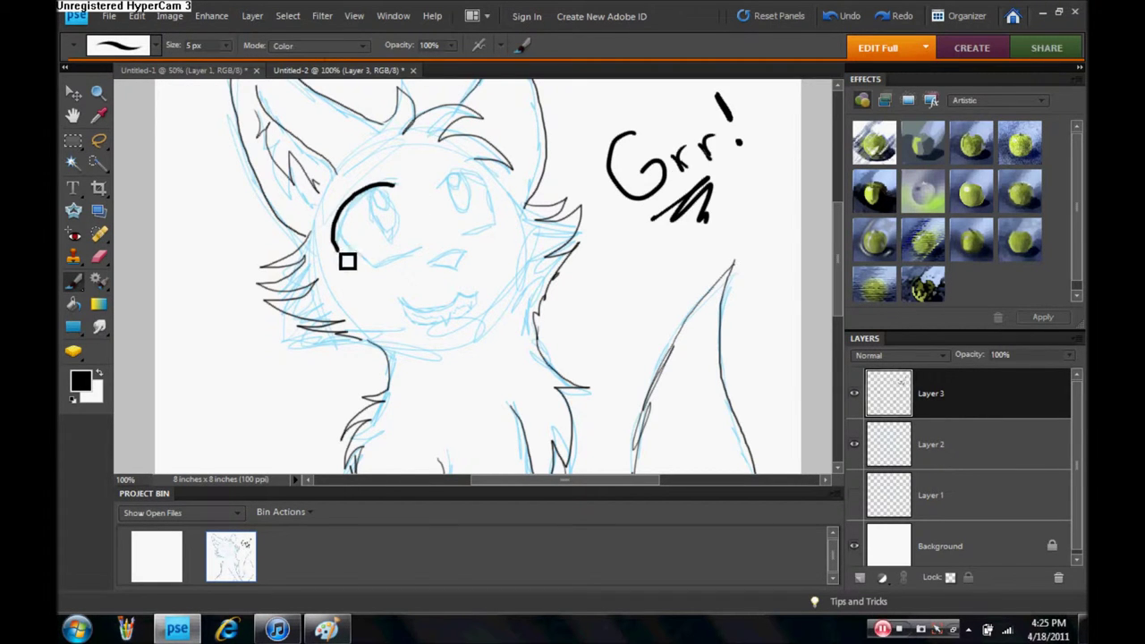
Return the brush to 3 px, erase the 'Grr!' scribble and hide the blue sketch layer
click(154, 45)
click(99, 112)
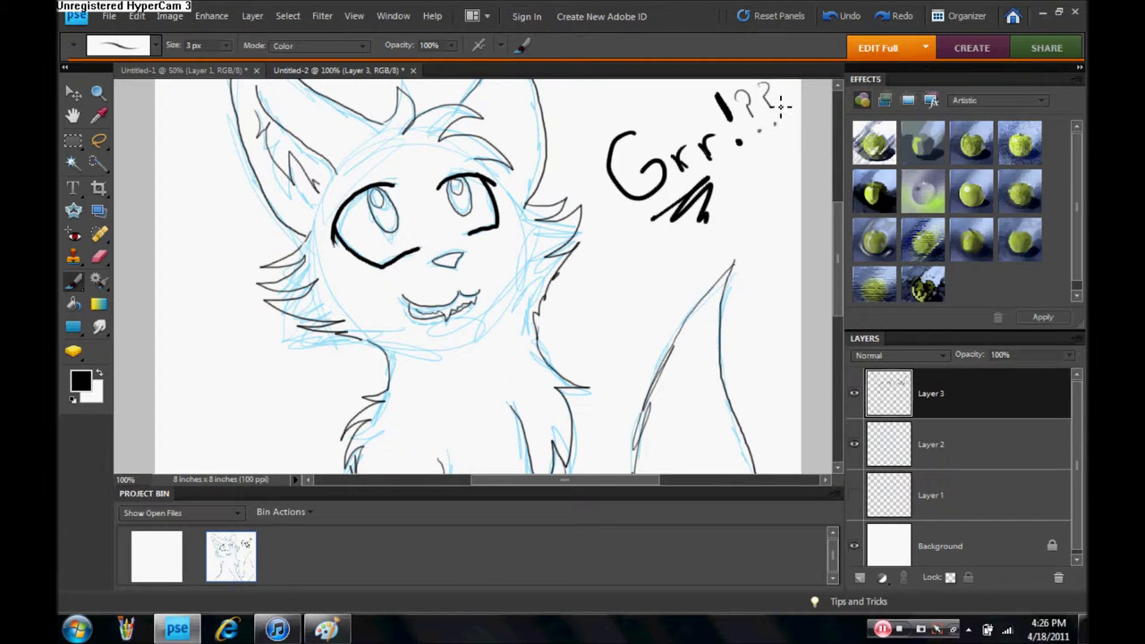
click(854, 444)
drag(716, 143, 617, 179)
key(z)
alt+click(324, 250)
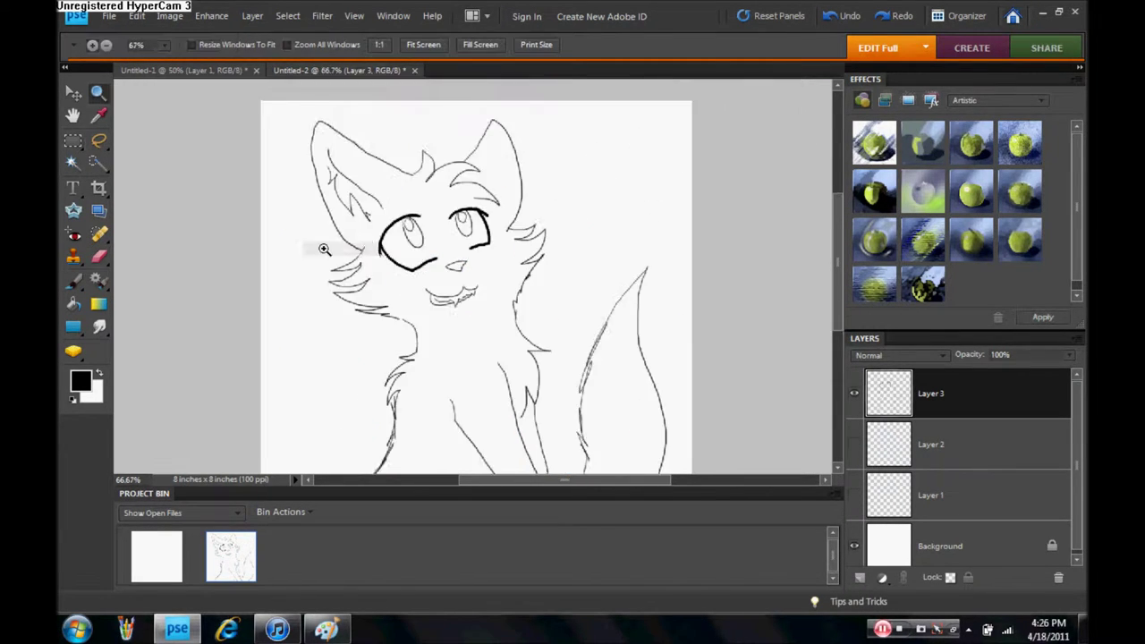
Scribble a test note on the canvas, then erase it
key(b)
mouse_move(627, 182)
mouse_down()
mouse_move(666, 192)
mouse_move(689, 143)
mouse_up()
key(e)
drag(615, 157, 707, 188)
Choose bright orange ff8a00 as the foreground colour
key(i)
click(80, 380)
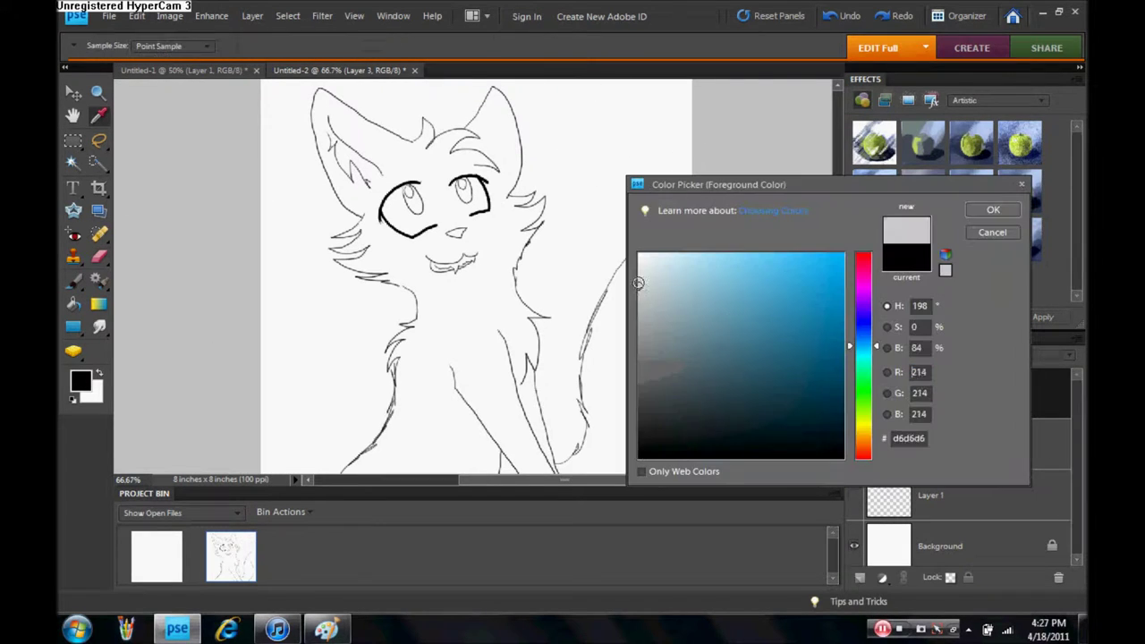
click(863, 440)
click(656, 249)
click(836, 257)
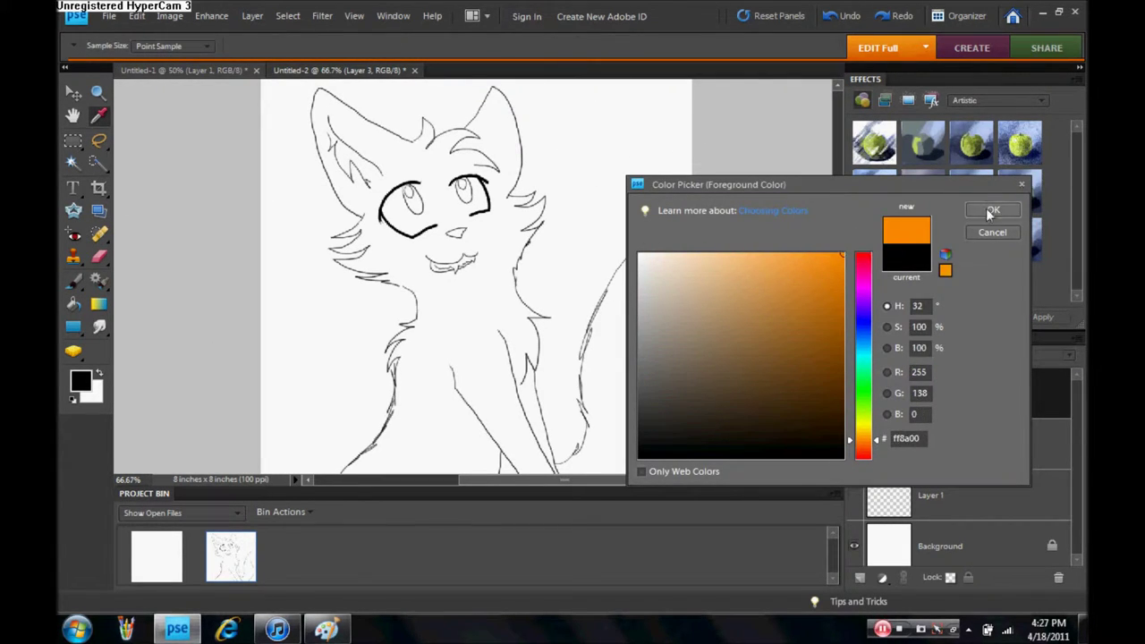
click(993, 209)
Paint orange over the left side of the fox's chest with a 19 px brush
key(b)
click(157, 45)
drag(421, 434, 406, 396)
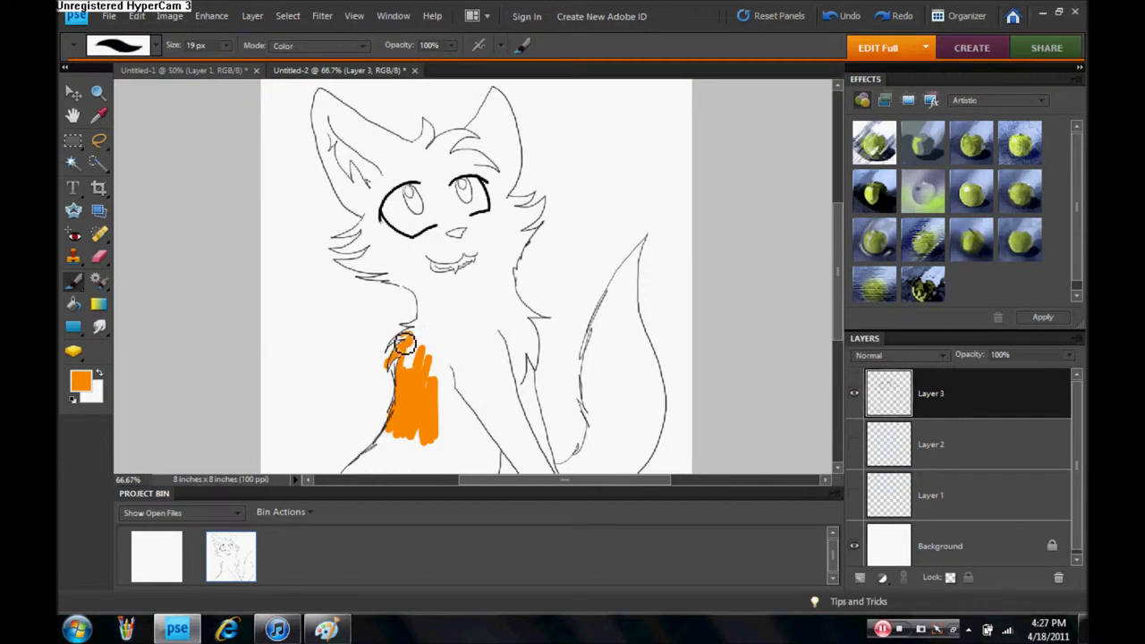
mouse_move(408, 338)
mouse_down()
mouse_move(434, 378)
mouse_move(441, 439)
mouse_up()
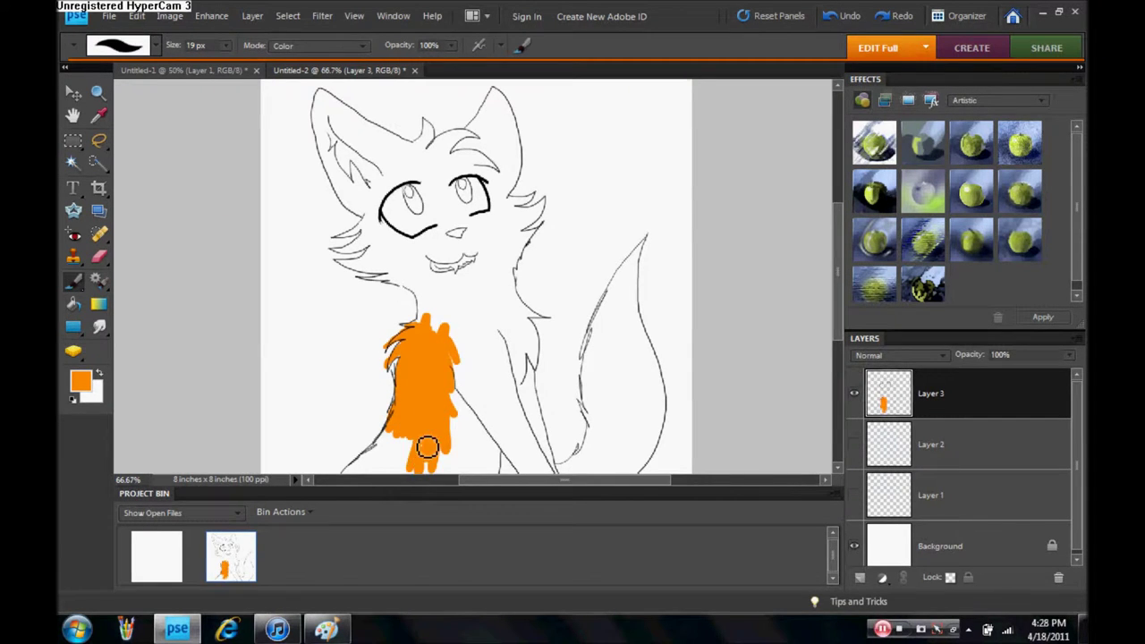
drag(836, 233, 836, 303)
mouse_move(420, 380)
mouse_down()
mouse_move(391, 342)
mouse_move(386, 392)
mouse_up()
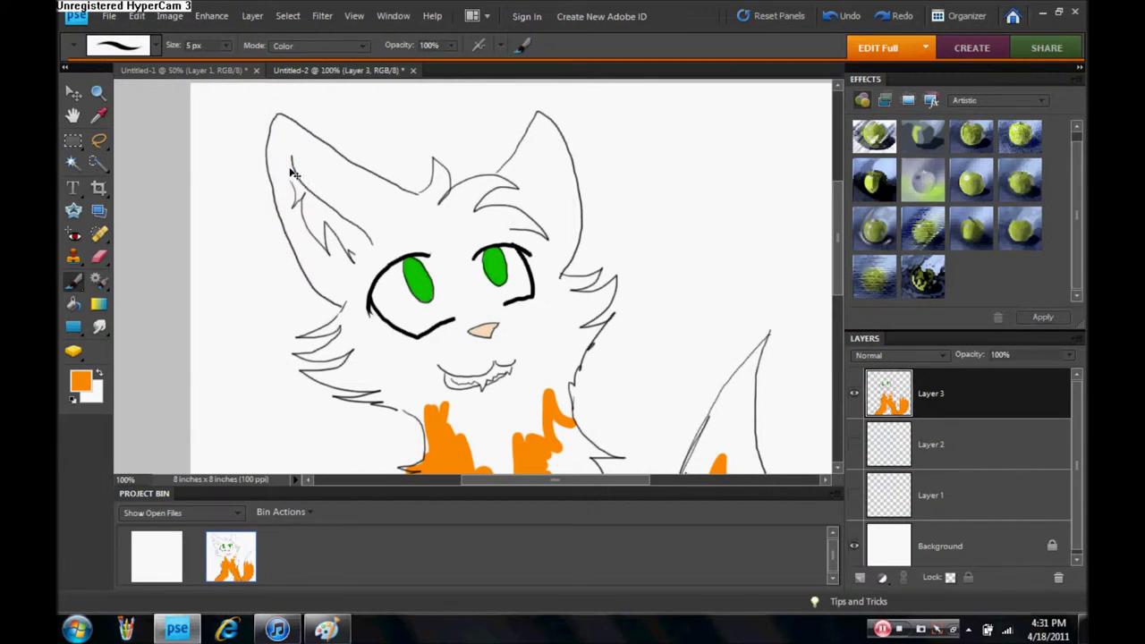
Paint orange inside the left ear and along the edges of both eyes
drag(371, 244, 355, 261)
drag(287, 159, 296, 184)
drag(432, 256, 454, 313)
mouse_move(472, 255)
mouse_down()
mouse_move(488, 283)
mouse_move(474, 264)
mouse_up()
With a 19 px brush, fill orange between the eyes and across the forehead into the left ear
click(156, 45)
click(117, 143)
drag(620, 177, 656, 193)
key(ctrl+z)
mouse_move(465, 304)
mouse_down()
mouse_move(438, 242)
mouse_move(375, 295)
mouse_move(444, 344)
mouse_up()
mouse_move(470, 251)
mouse_down()
mouse_move(367, 268)
mouse_move(438, 187)
mouse_move(295, 143)
mouse_move(288, 130)
mouse_move(274, 183)
mouse_move(291, 235)
mouse_move(349, 269)
mouse_move(361, 260)
mouse_up()
mouse_move(353, 336)
mouse_down()
mouse_move(295, 385)
mouse_move(430, 447)
mouse_move(452, 421)
mouse_up()
key(ctrl+z)
At 200% zoom, fill the cheek, neck and chest below the left eye and erase spill past the chin
key(ctrl+equal)
mouse_move(322, 313)
mouse_down()
mouse_move(268, 326)
mouse_move(439, 366)
mouse_move(501, 447)
mouse_move(629, 238)
mouse_move(665, 255)
mouse_move(555, 348)
mouse_move(635, 304)
mouse_move(573, 398)
mouse_move(734, 340)
mouse_move(567, 422)
mouse_up()
key(e)
drag(332, 429, 360, 430)
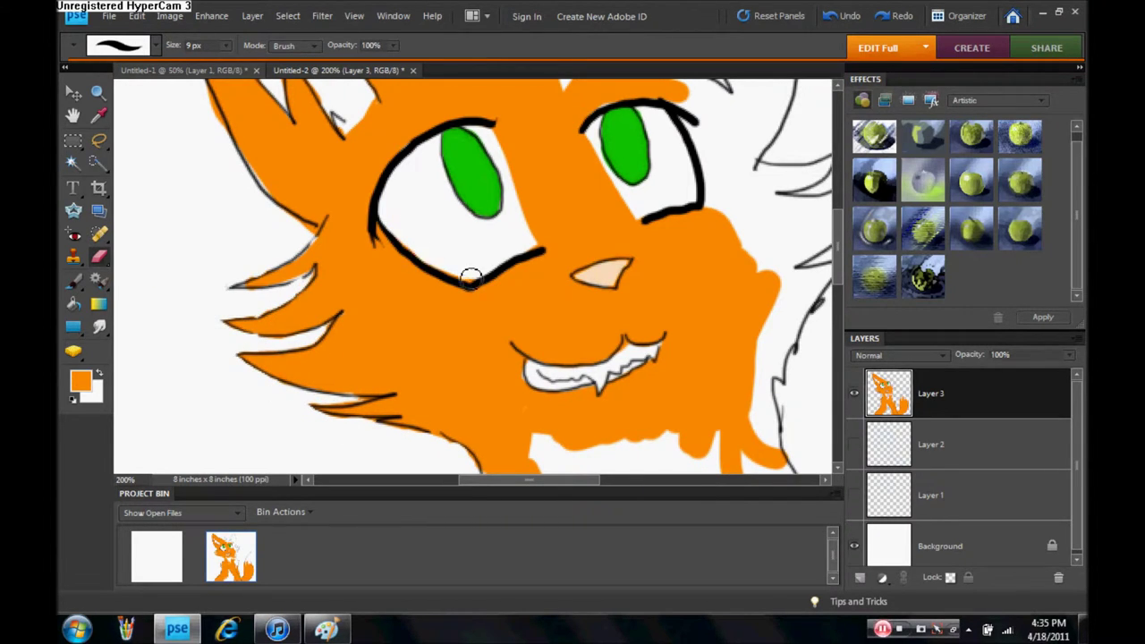
key(ctrl+minus)
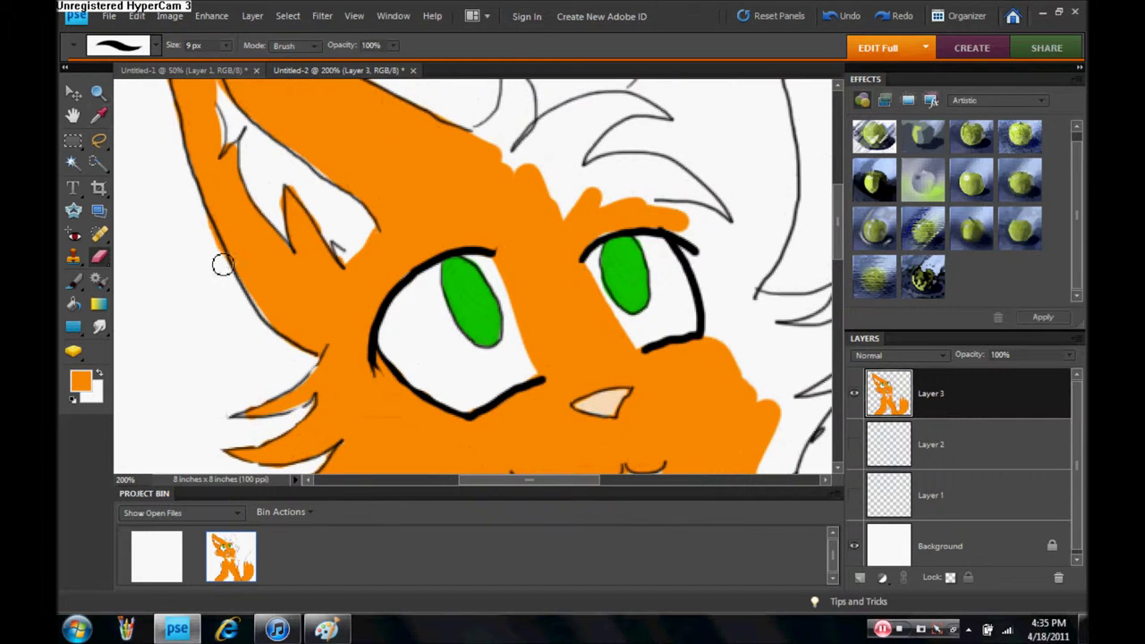
key(ctrl+minus)
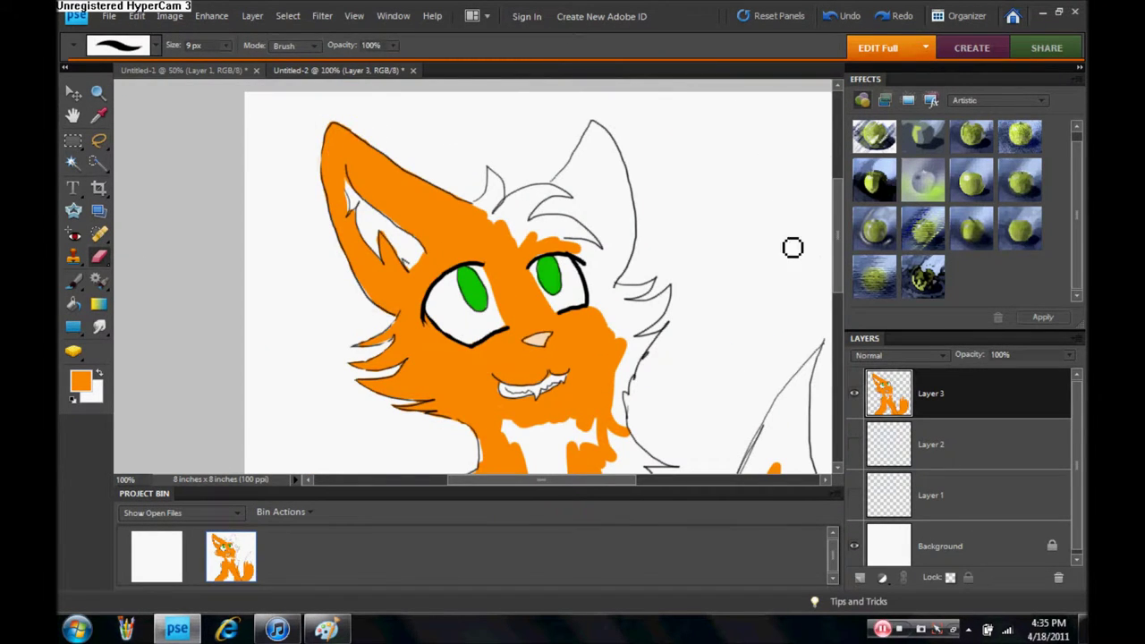
scroll(156, 187, down, 1)
key(ctrl+plus)
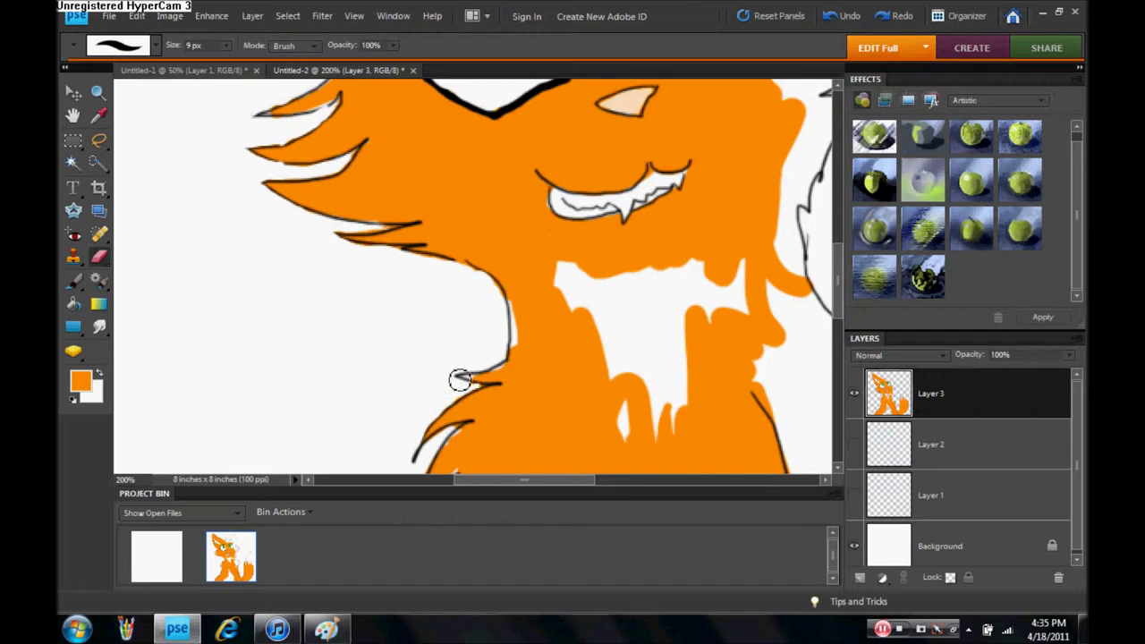
scroll(459, 379, down, 3)
key(z)
right_click(317, 189)
click(371, 199)
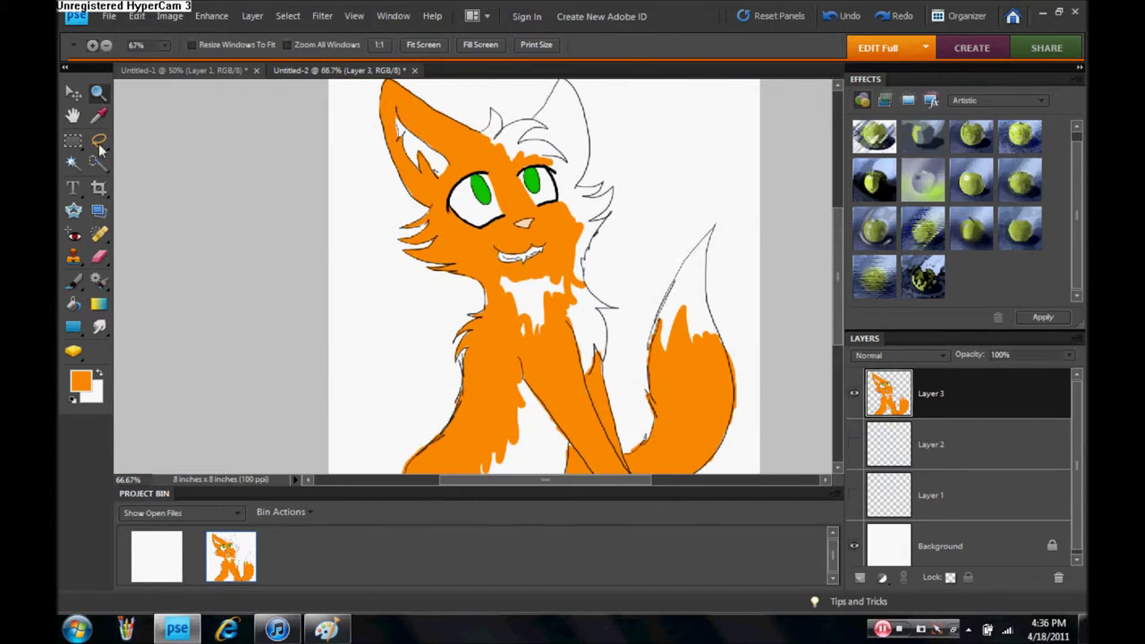
Paint the white chest patch, right ear, right cheek and neck fluff orange
key(b)
mouse_move(545, 342)
mouse_down()
mouse_move(519, 170)
mouse_move(585, 166)
mouse_move(574, 100)
mouse_up()
mouse_move(555, 161)
mouse_down()
mouse_move(592, 223)
mouse_move(735, 174)
mouse_up()
click(119, 45)
key(ctrl+z)
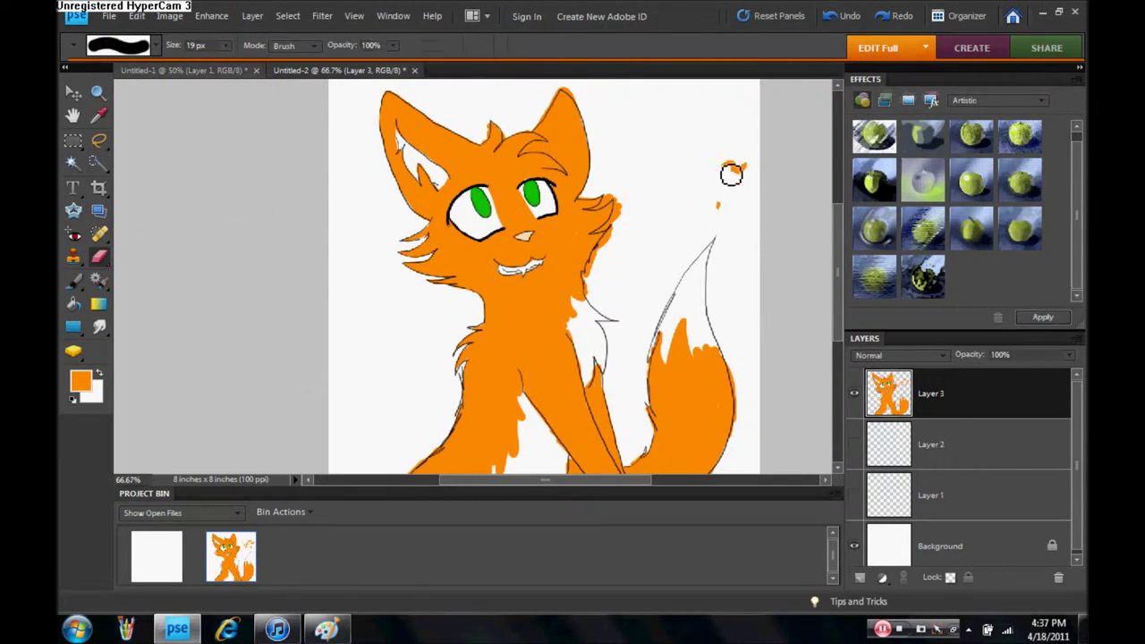
At 300% zoom, erase orange spill along the right neck outline, then return to 100%
key(z)
click(594, 211)
click(594, 211)
key(e)
mouse_move(438, 460)
mouse_down()
mouse_move(572, 197)
mouse_move(549, 215)
mouse_up()
key(z)
right_click(309, 148)
click(347, 229)
click(99, 257)
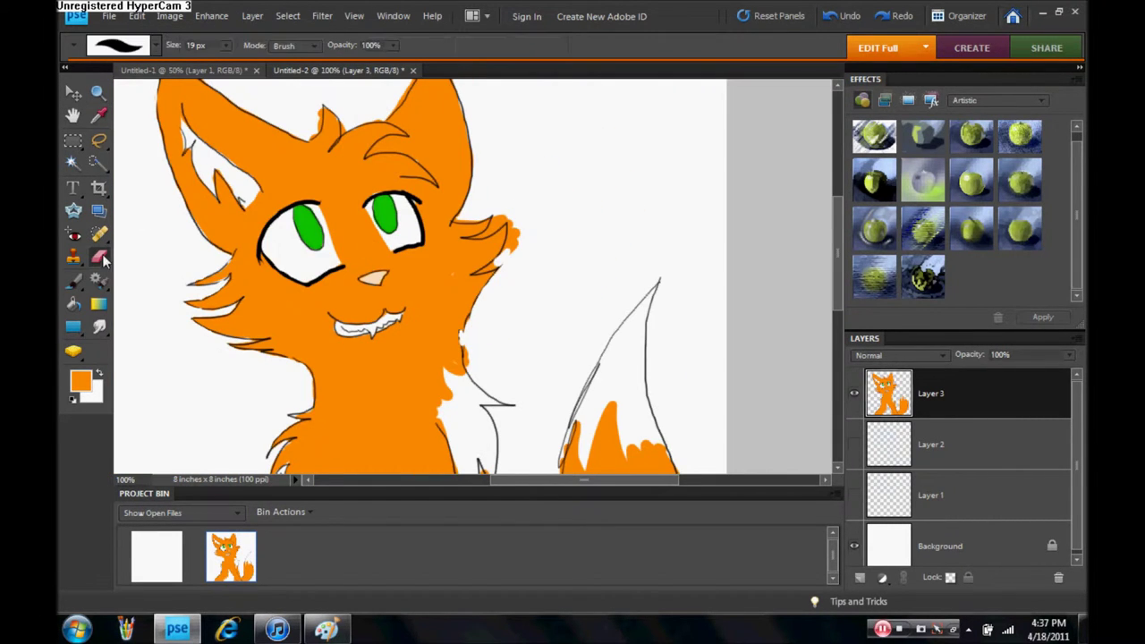
Repaint the orange fur tuft at the right cheek and dab white fur marks there
click(73, 280)
mouse_move(536, 143)
mouse_down()
mouse_move(590, 159)
mouse_move(667, 225)
mouse_up()
key(ctrl+z)
key(ctrl+z)
key(ctrl+z)
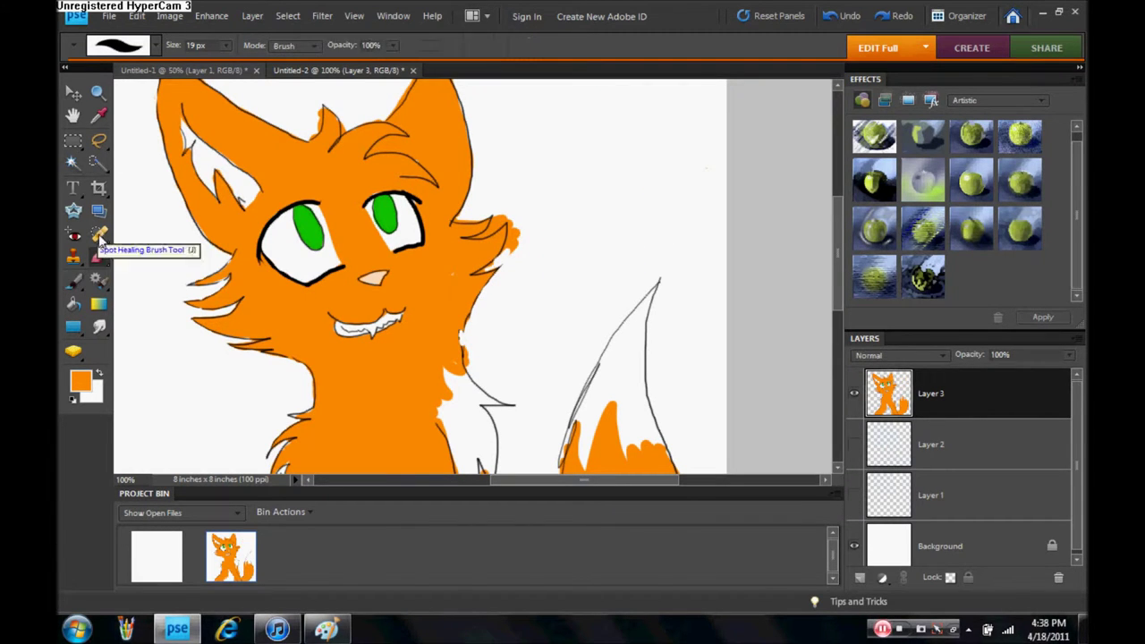
scroll(447, 159, up, 2)
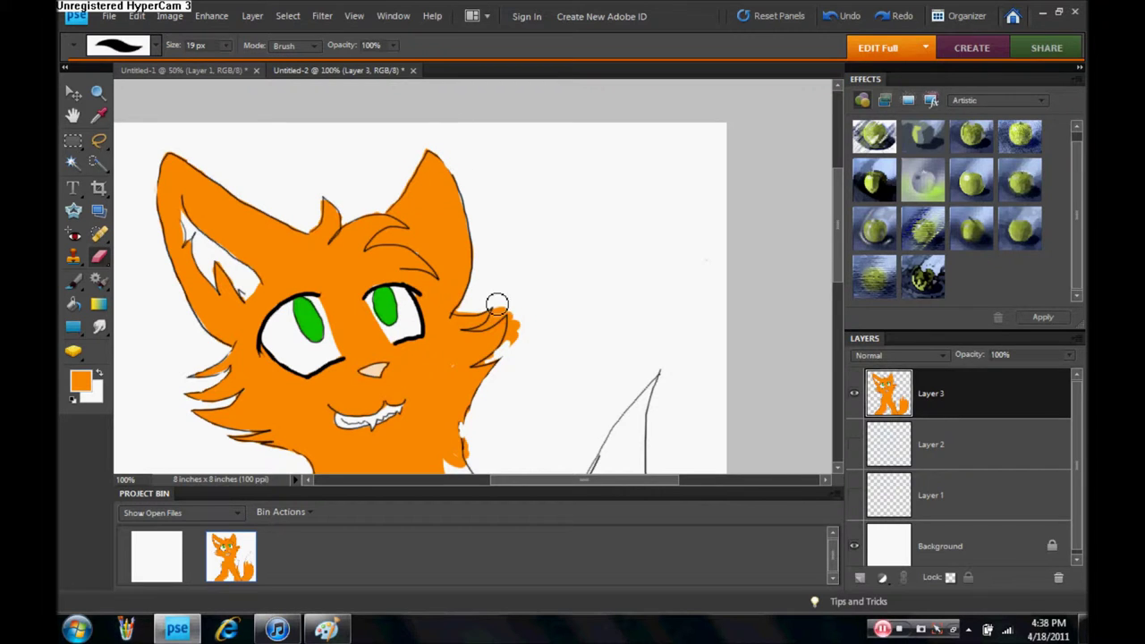
drag(507, 313, 520, 331)
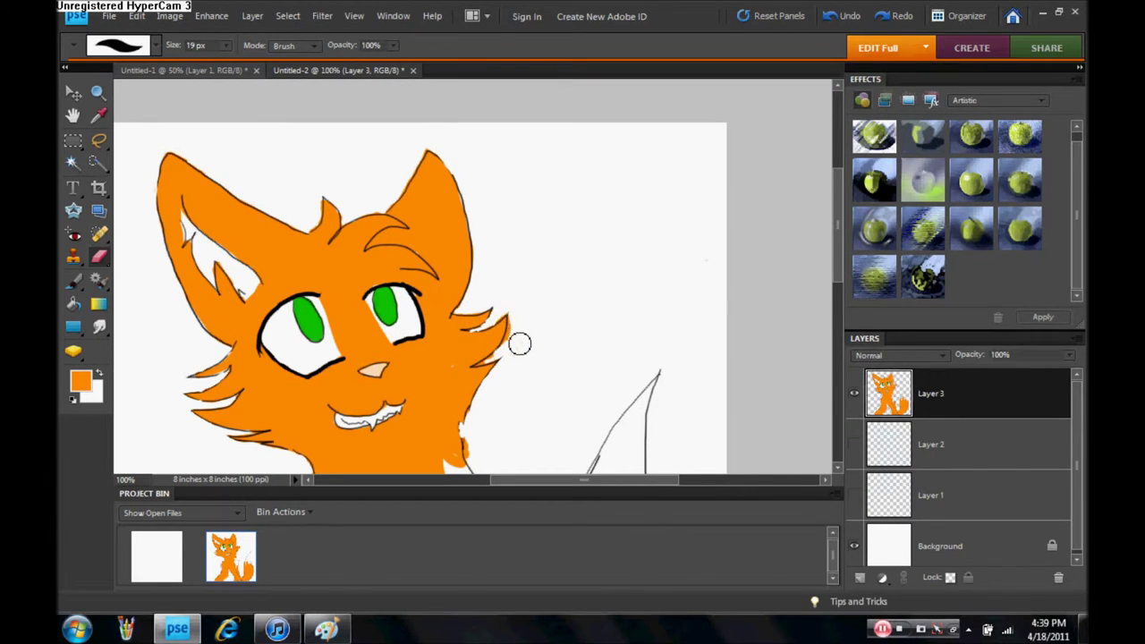
click(486, 367)
click(486, 367)
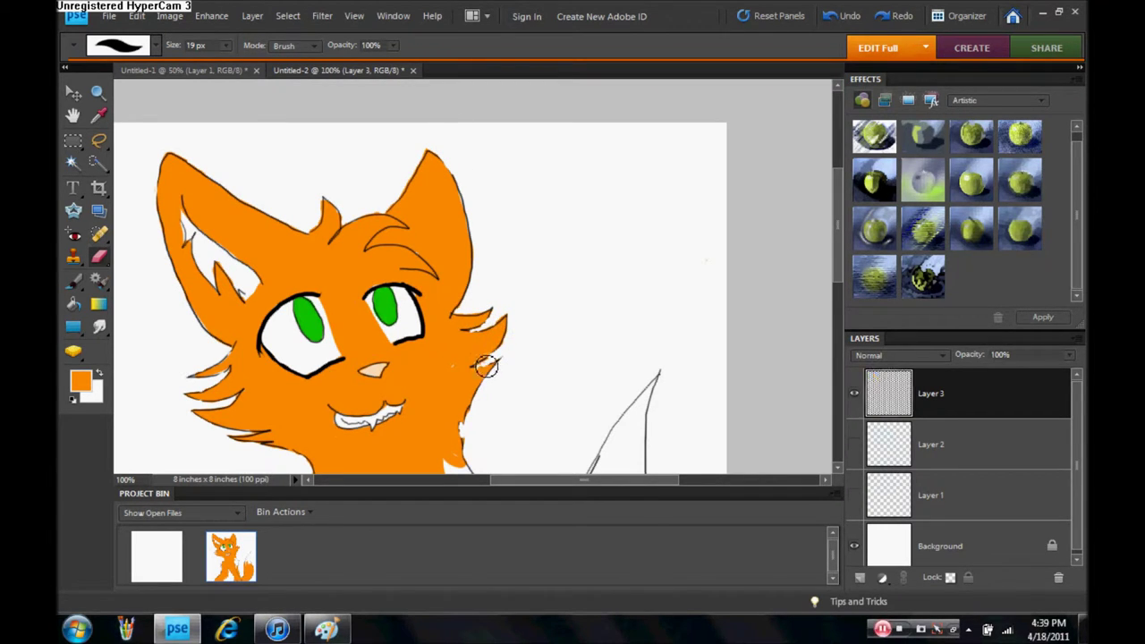
Sample orange from the fox's fur and clean spill past the right cheek-tuft outline
click(98, 93)
alt+click(583, 214)
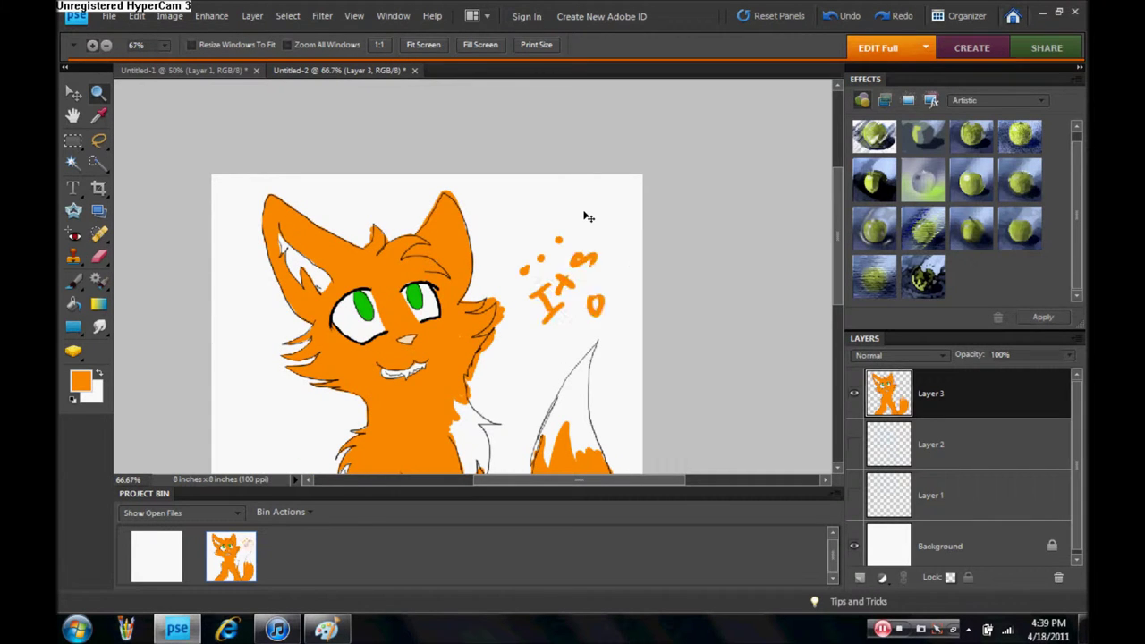
drag(407, 277, 567, 365)
key(b)
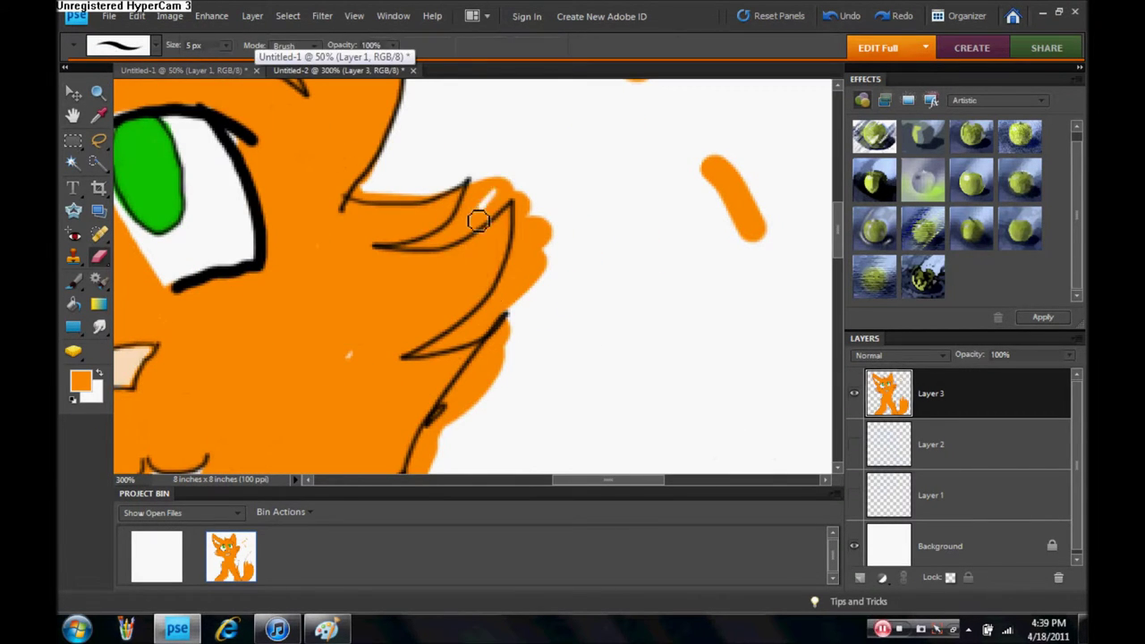
click(95, 394)
click(490, 217)
key(Return)
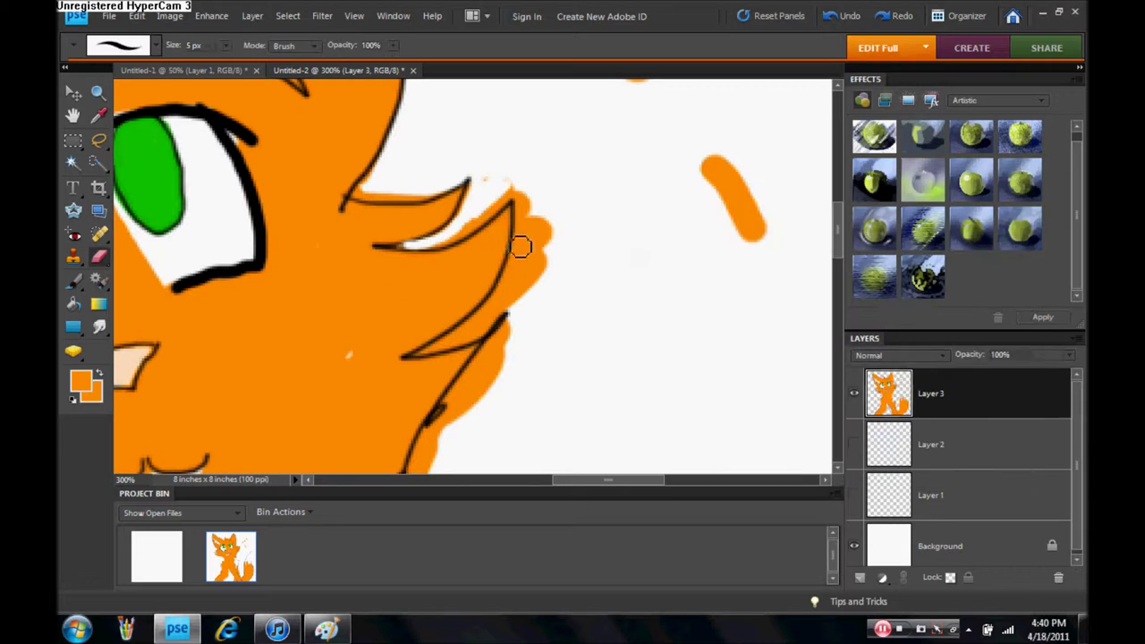
mouse_move(397, 204)
mouse_down()
mouse_move(555, 242)
mouse_move(527, 242)
mouse_move(431, 357)
mouse_move(480, 364)
mouse_move(442, 453)
mouse_up()
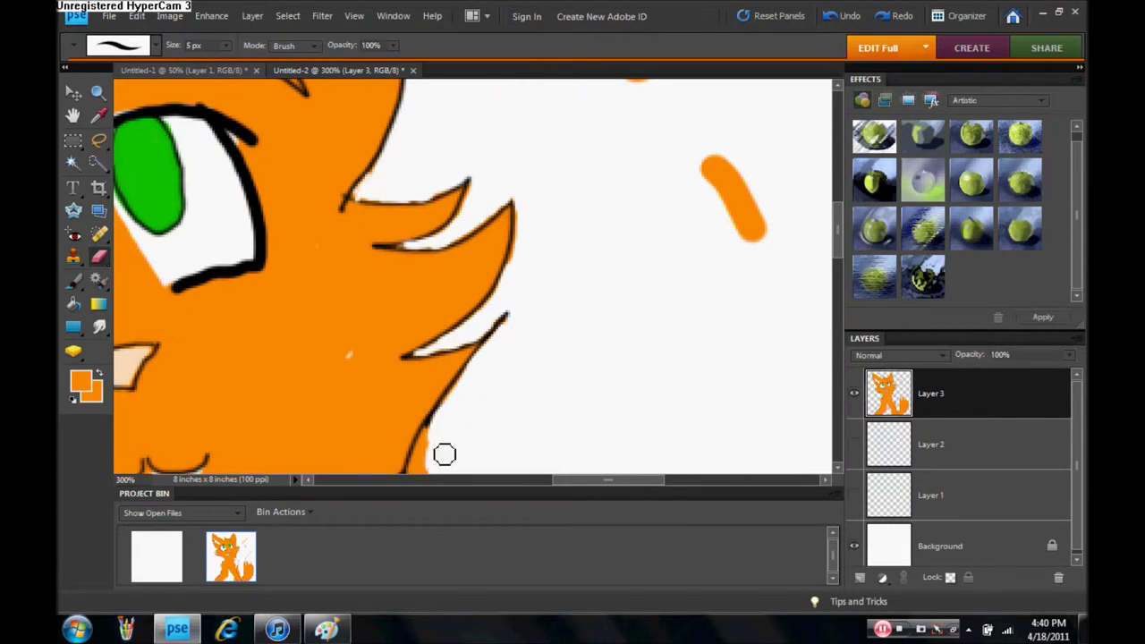
At 200% zoom, clean orange spill outside the ear outlines
scroll(442, 452, down, 5)
drag(378, 302, 414, 202)
scroll(414, 202, up, 5)
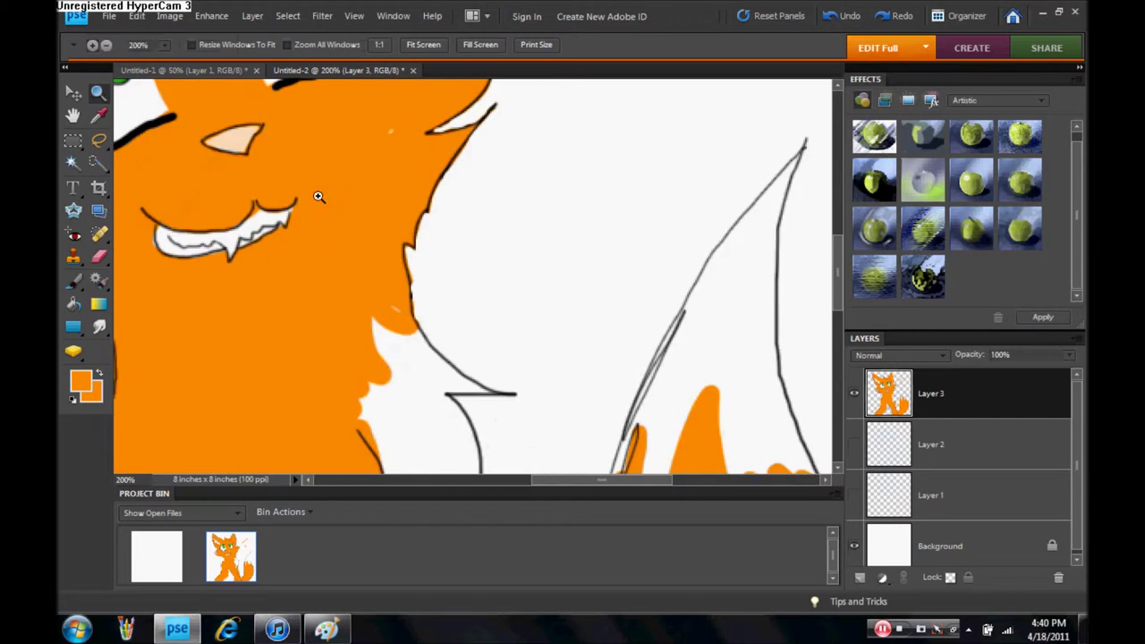
key(ctrl+minus)
key(ctrl+minus)
key(ctrl+minus)
key(ctrl+plus)
key(ctrl+plus)
mouse_move(286, 159)
mouse_down()
mouse_move(269, 219)
mouse_move(345, 177)
mouse_up()
drag(445, 161, 471, 105)
scroll(488, 90, up, 1)
Frame the fox's head and set green as the painting colour
right_click(267, 143)
click(295, 163)
scroll(654, 253, down, 4)
drag(641, 115, 660, 159)
click(81, 383)
click(993, 209)
Frame both eyes and smudge the right edge of the green eye
drag(140, 152, 618, 439)
right_click(403, 295)
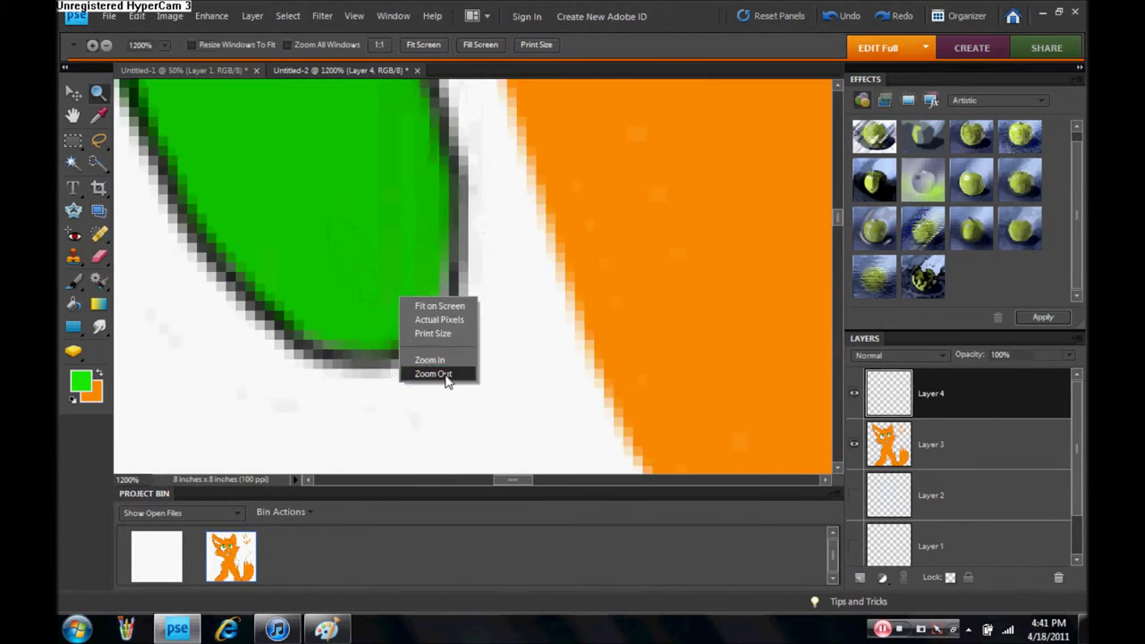
click(447, 375)
key(b)
click(143, 45)
key(r)
mouse_move(421, 286)
mouse_down()
mouse_move(396, 256)
mouse_move(442, 283)
mouse_move(463, 219)
mouse_up()
Paint green over the right eye's edge with the colour-mode brush, then smudge it
click(81, 383)
click(993, 209)
key(b)
mouse_move(685, 218)
mouse_down()
mouse_move(754, 209)
mouse_move(715, 235)
mouse_up()
key(r)
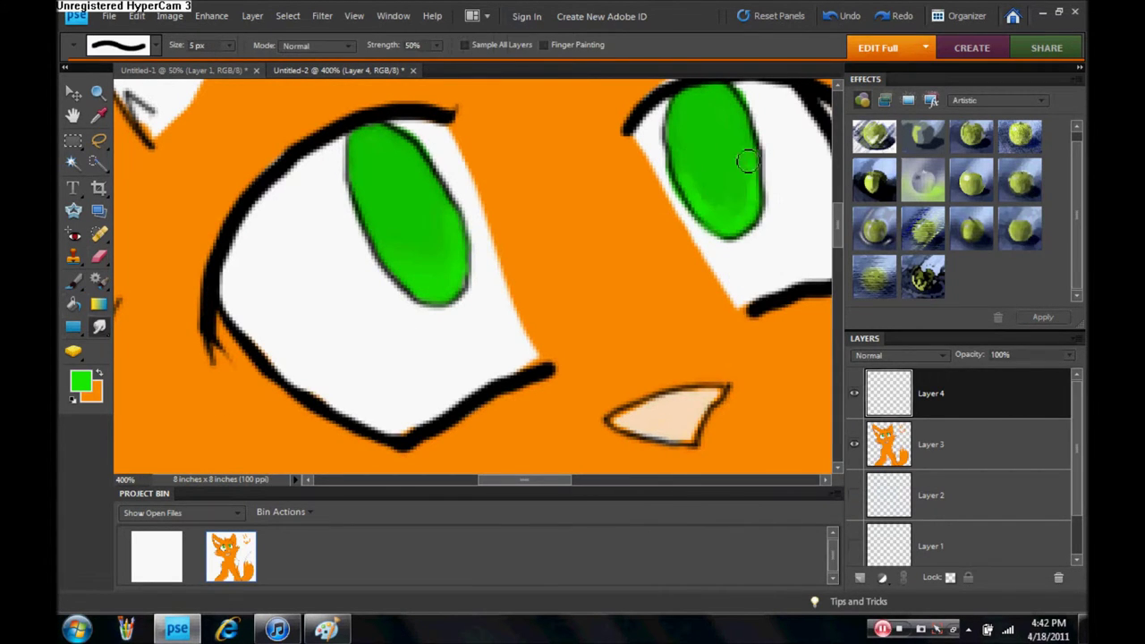
On a new layer, paint darker green shading on the left eye and top of the right eye
click(80, 383)
click(848, 358)
click(991, 209)
click(860, 577)
key(b)
drag(367, 206, 379, 143)
mouse_move(684, 165)
mouse_down()
mouse_move(716, 89)
mouse_move(746, 139)
mouse_up()
Smudge the eye shading and choose an even darker green as the foreground colour
key(r)
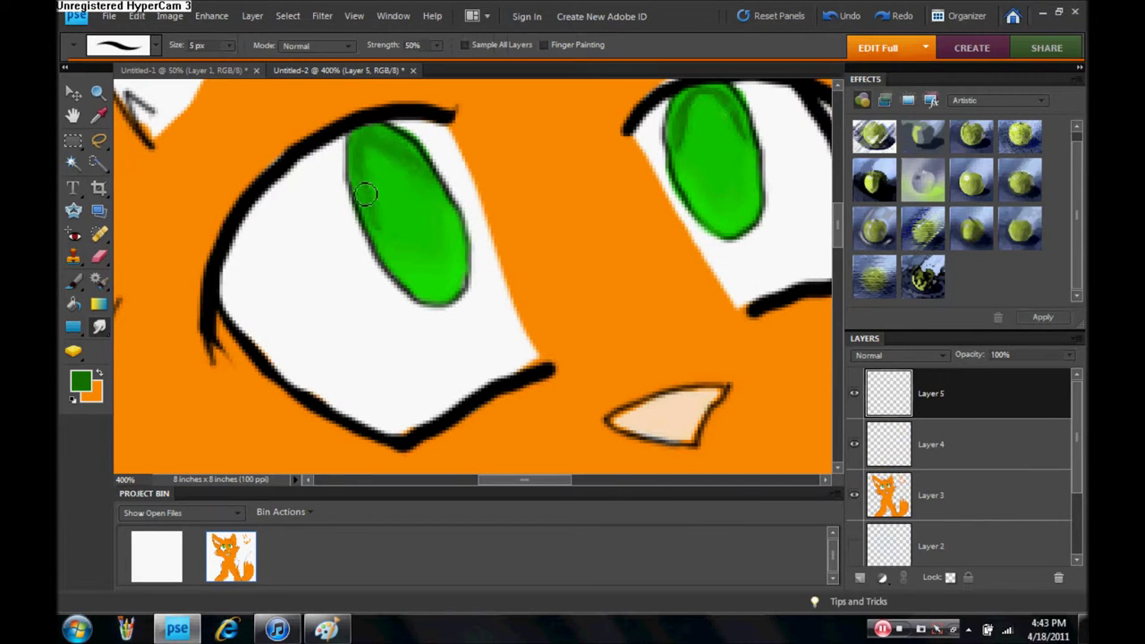
key(b)
click(81, 382)
click(992, 210)
Finish the left eye's darker green stroke, add a new highlight layer, and zoom to 100%
drag(420, 251, 393, 179)
key(ctrl+shift+alt+n)
key(z)
key(ctrl+minus)
right_click(299, 169)
click(332, 194)
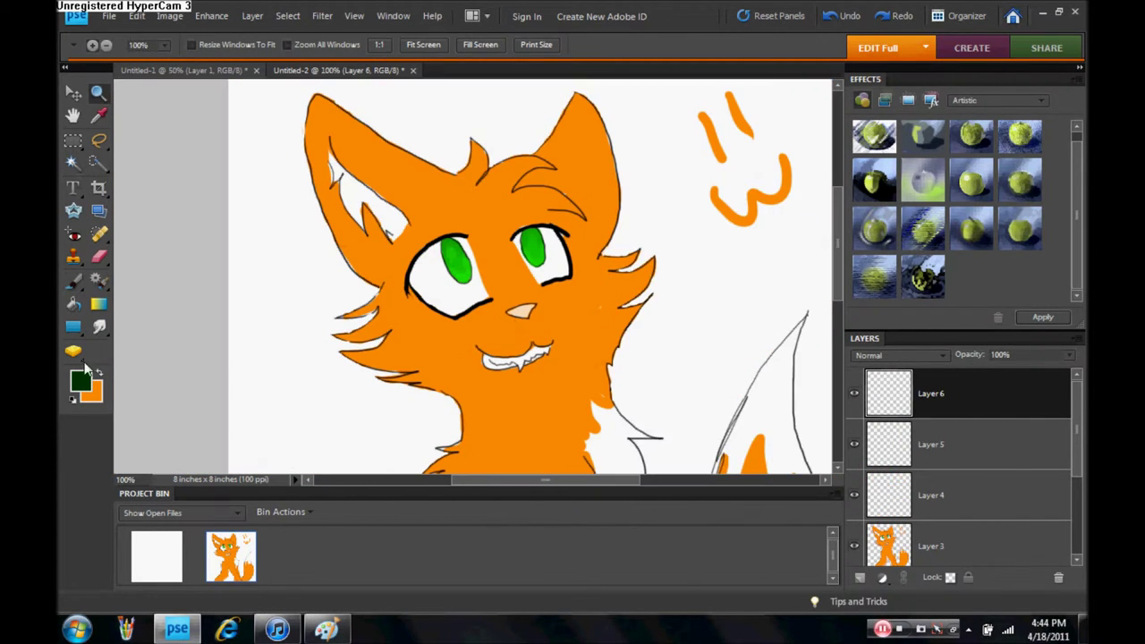
Set the foreground colour to white with the thin Color-mode Brush ready
click(80, 382)
click(642, 250)
click(991, 209)
key(b)
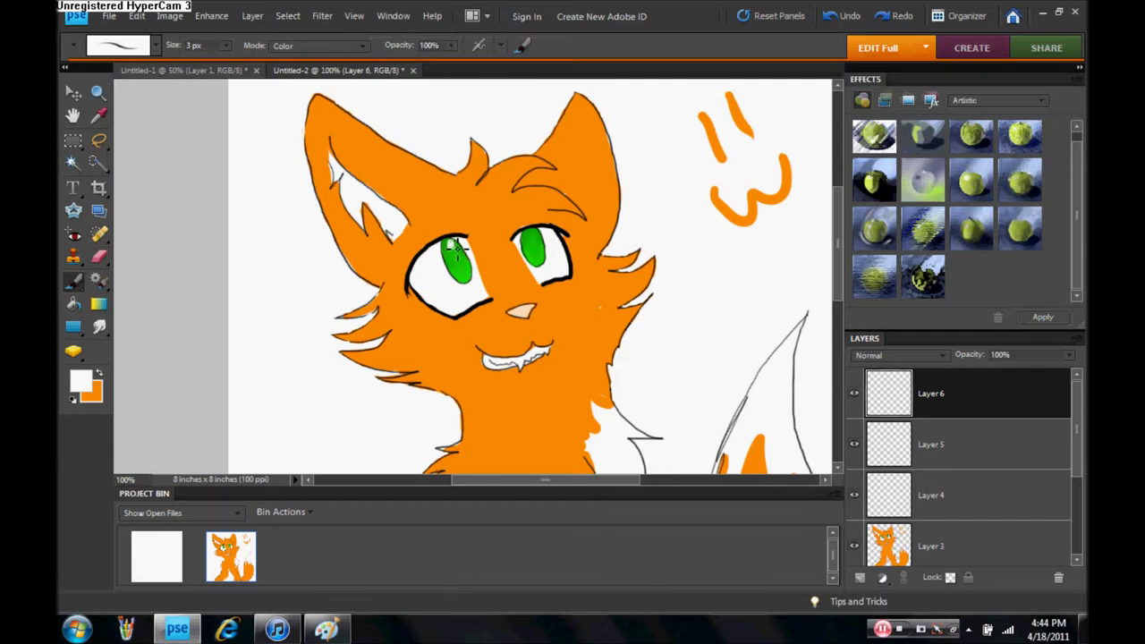
Zoom in on the eyes to dot white highlights, then zoom back to full size
key(ctrl+plus)
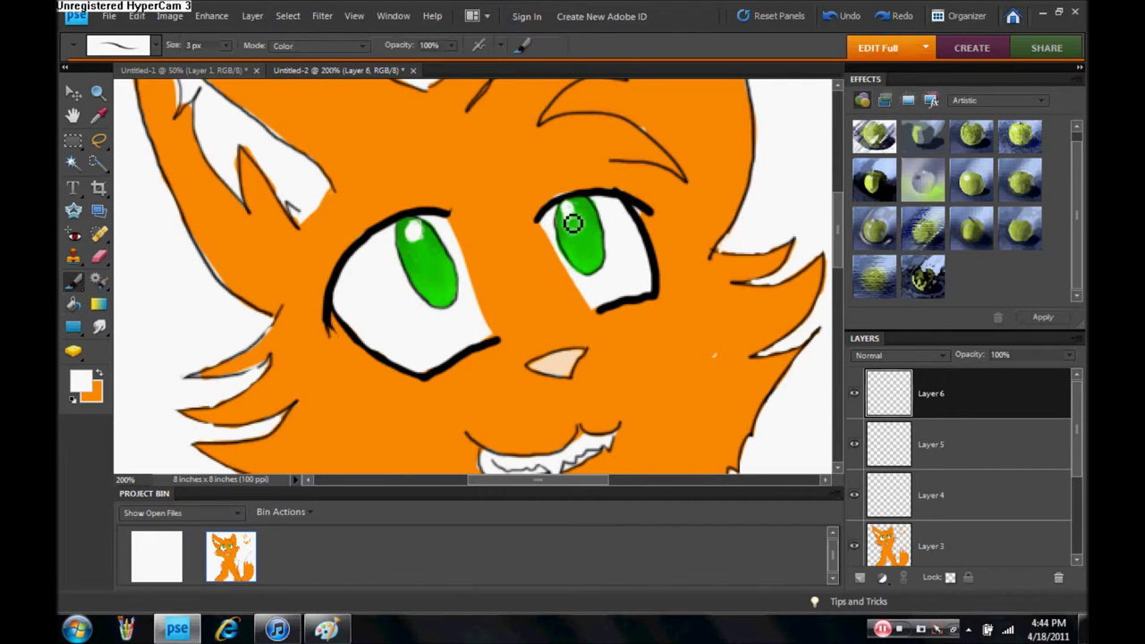
key(z)
key(ctrl+minus)
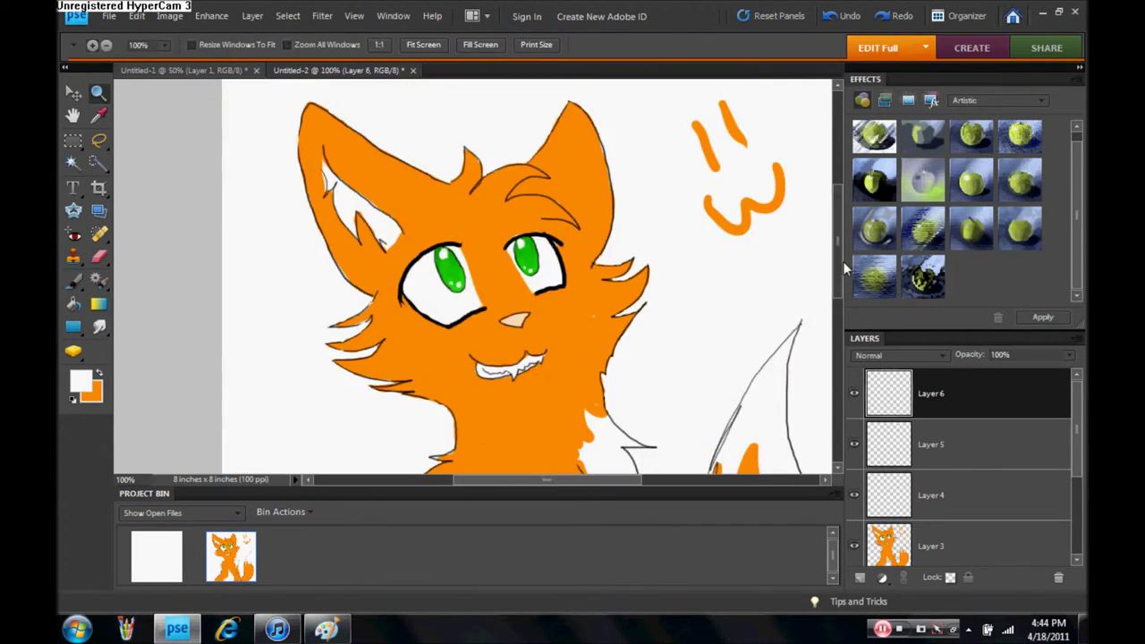
scroll(843, 261, down, 2)
click(80, 382)
Choose a darker orange as the painting colour
click(992, 210)
key(ctrl+plus)
click(75, 282)
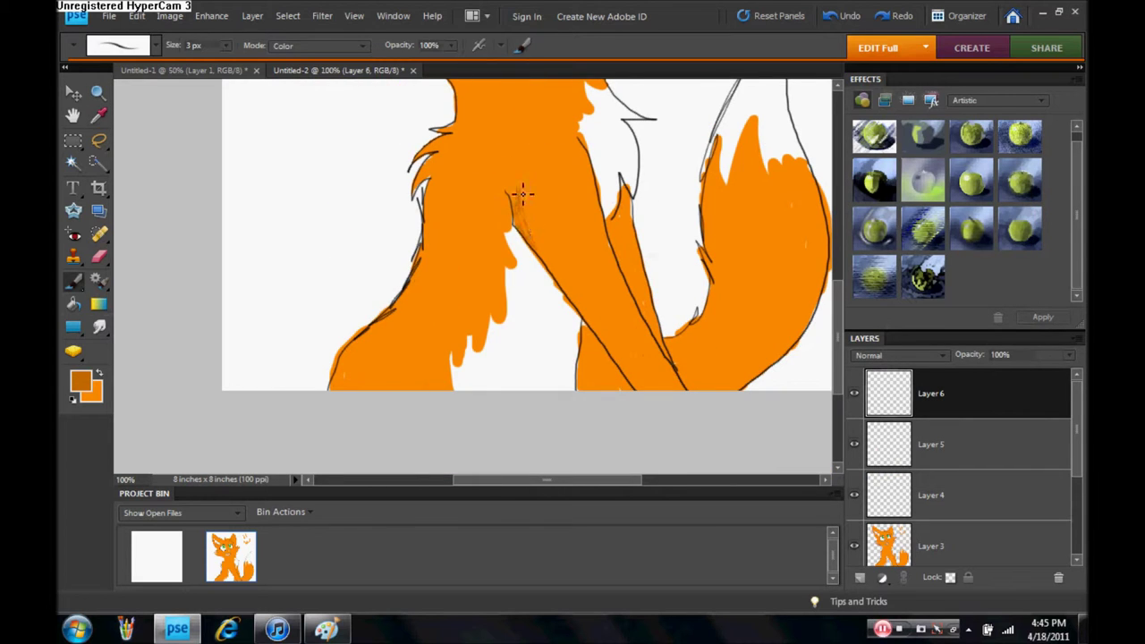
key(r)
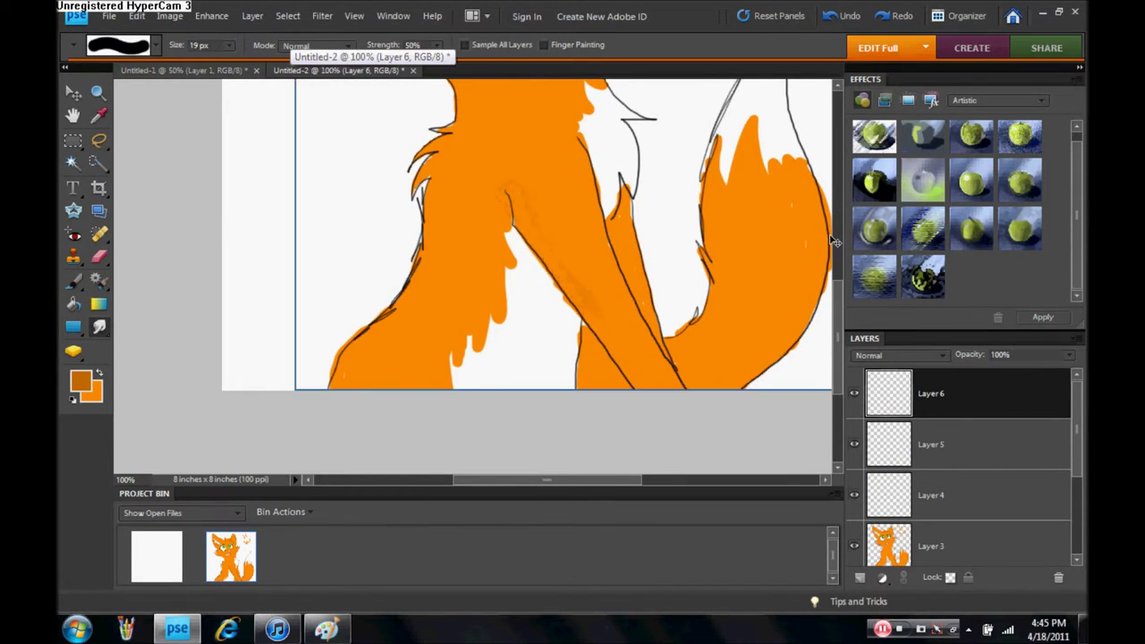
Add Layer 7 and scribble darker orange test strokes left of the fox's body
click(859, 577)
click(75, 282)
drag(252, 226, 295, 259)
drag(309, 235, 295, 265)
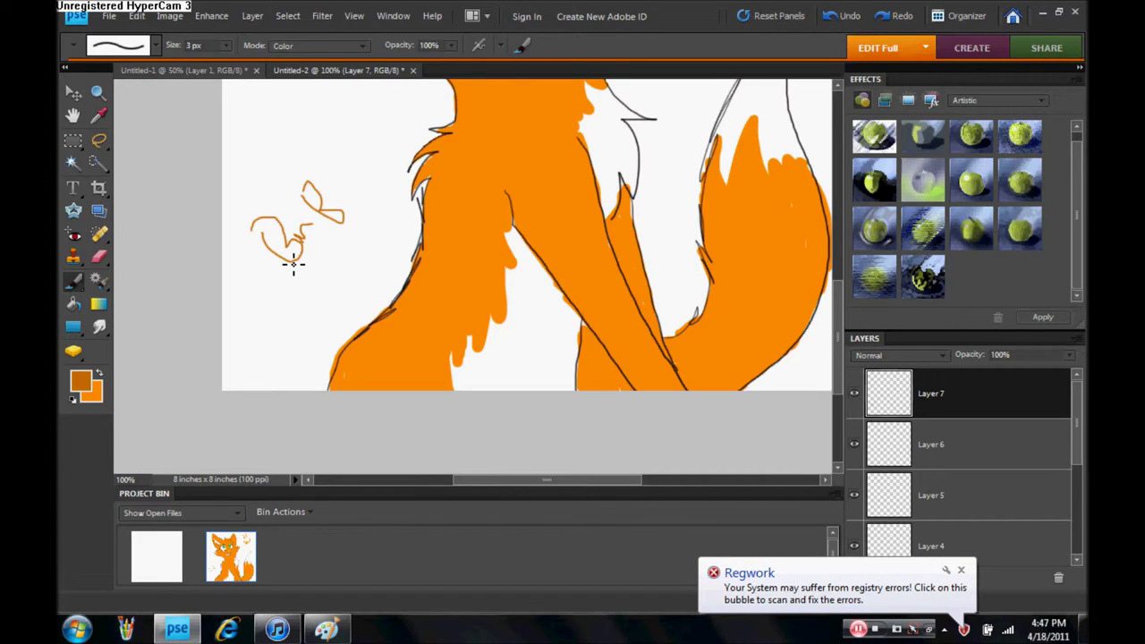
Erase the test scribbles and smudge darker orange shading along the leg line
mouse_move(293, 264)
mouse_down()
mouse_move(357, 268)
mouse_move(385, 223)
mouse_move(255, 317)
mouse_up()
click(98, 257)
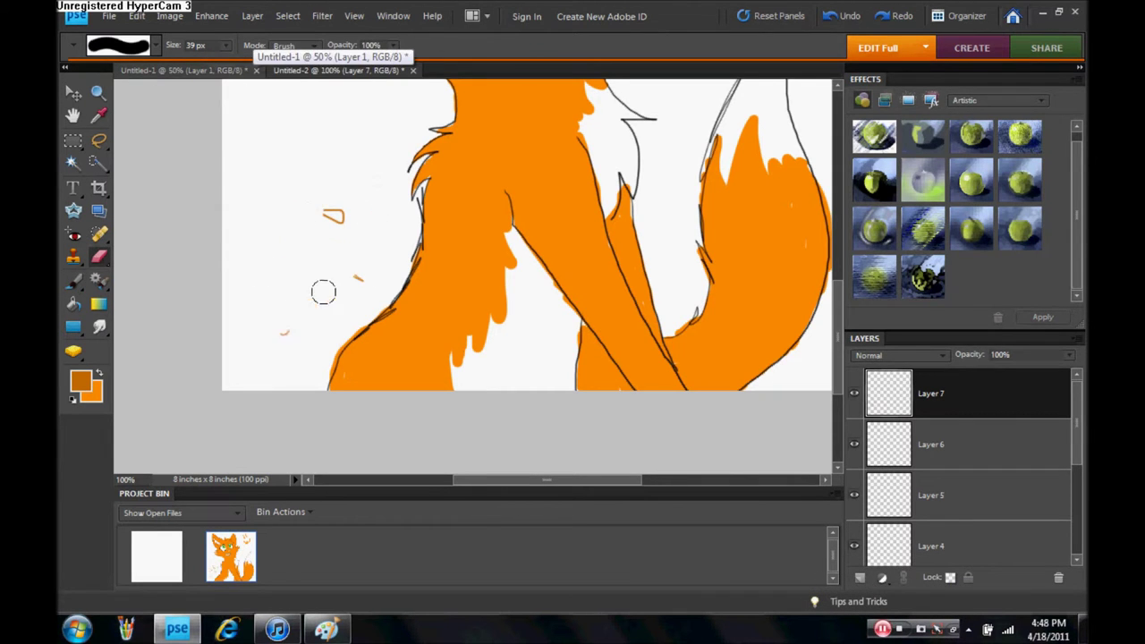
alt+click(255, 318)
key(b)
ctrl+click(496, 298)
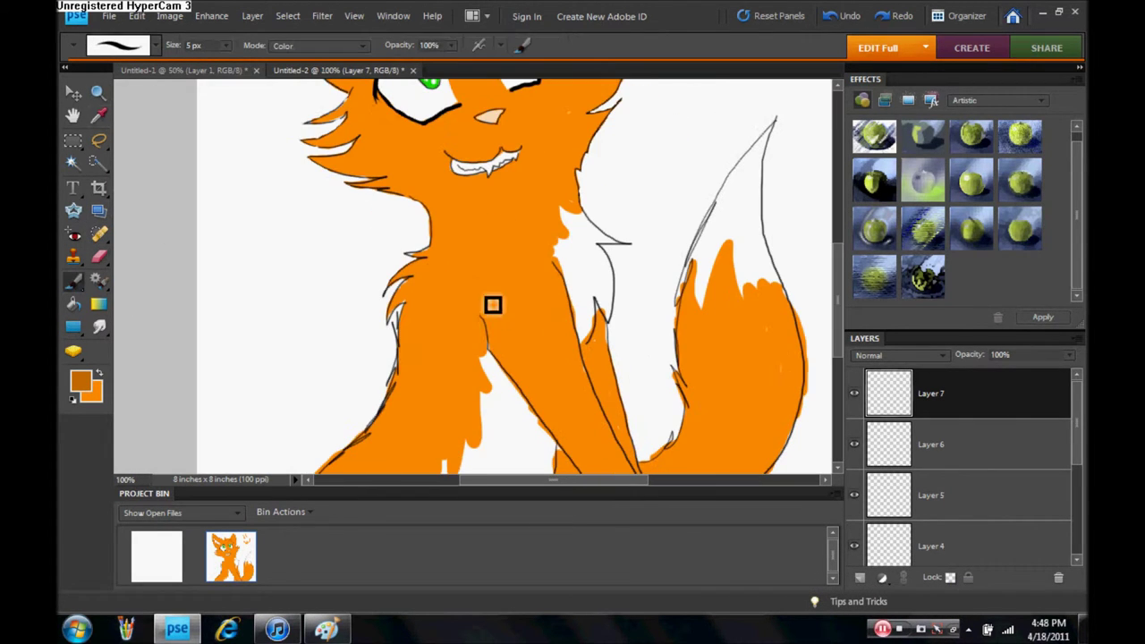
key(r)
mouse_move(487, 313)
mouse_down()
mouse_move(533, 387)
mouse_move(493, 317)
mouse_up()
Hatch darker orange shading along the tail and the left leg
alt+click(378, 268)
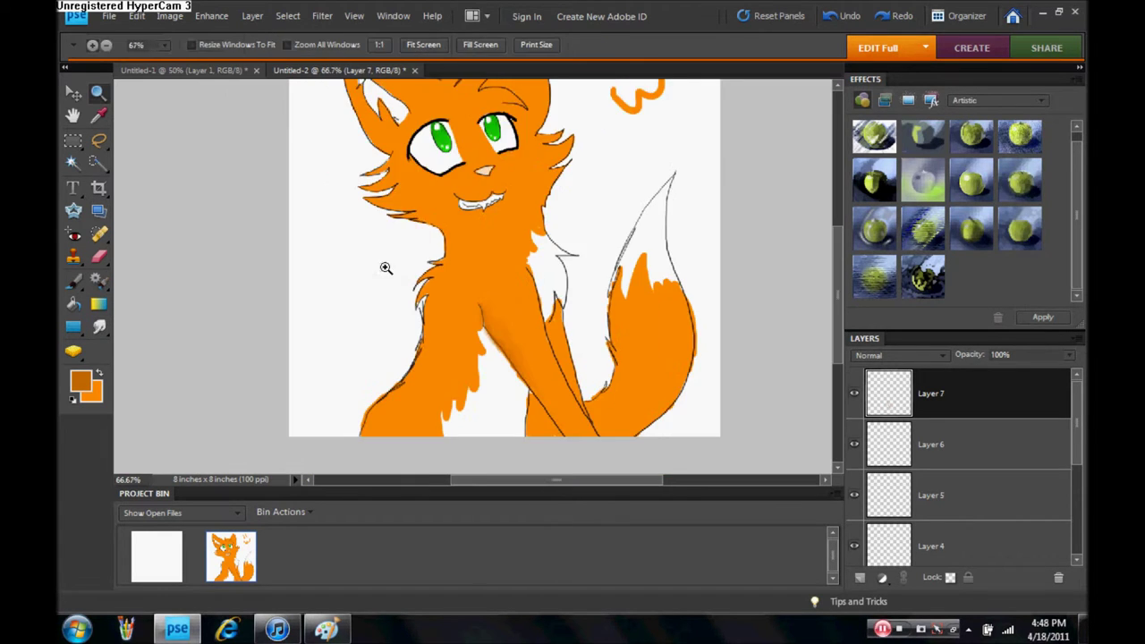
ctrl+click(378, 268)
click(74, 279)
scroll(591, 440, down, 2)
mouse_move(693, 305)
mouse_down()
mouse_move(679, 378)
mouse_move(650, 399)
mouse_up()
drag(241, 376, 223, 439)
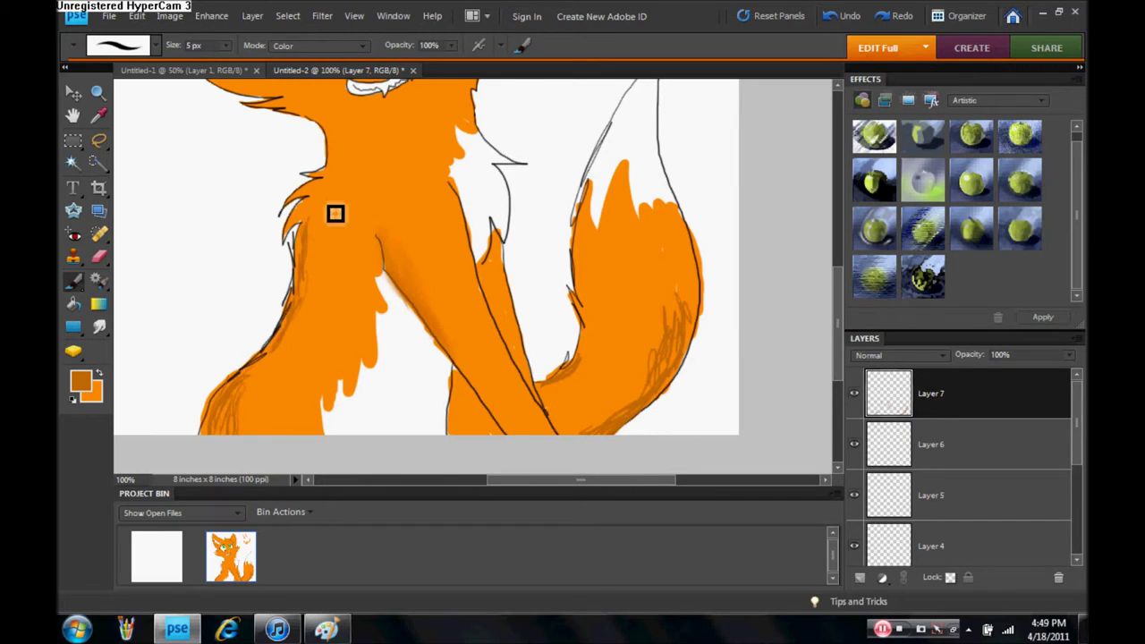
scroll(335, 212, up, 3)
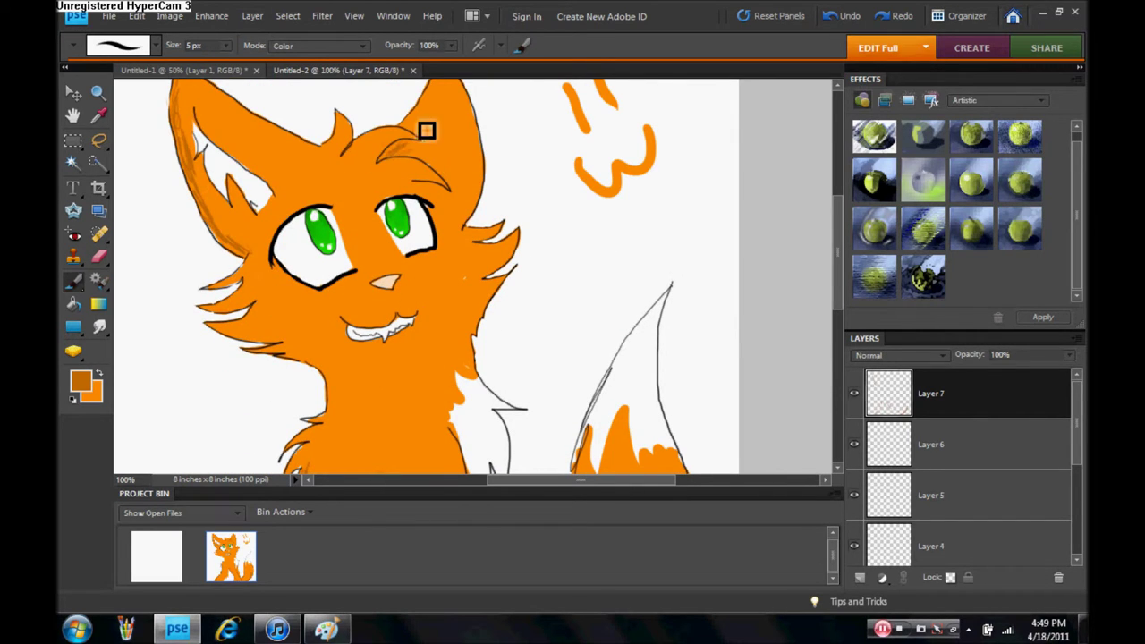
Smudge the dark strokes into the tail fur and tidy the shading layer with the eraser
key(r)
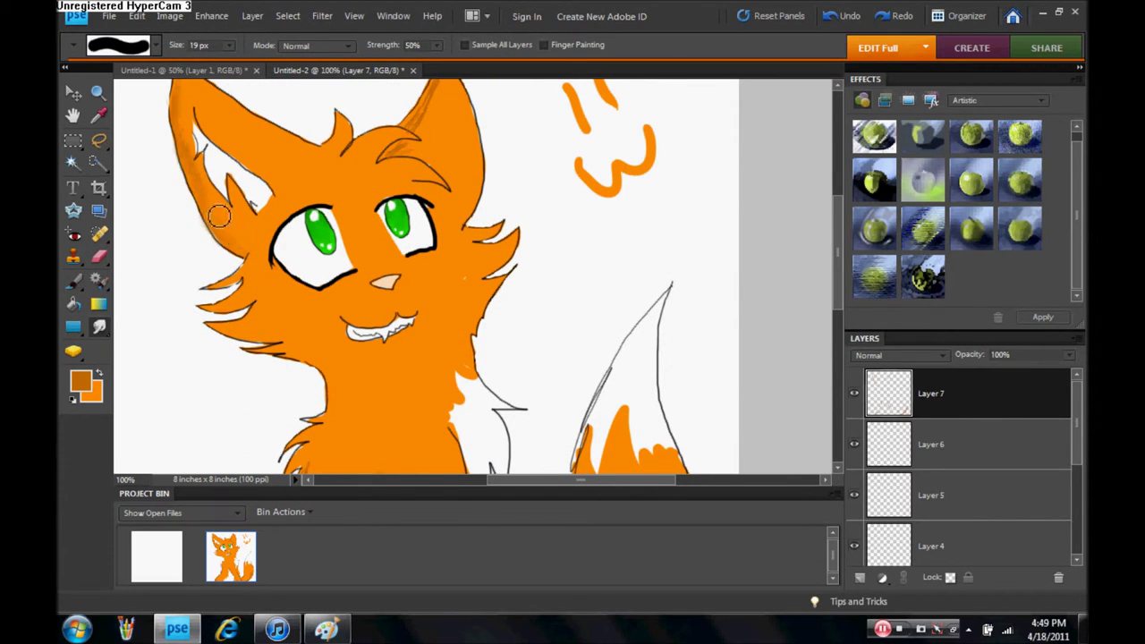
scroll(825, 309, up, 2)
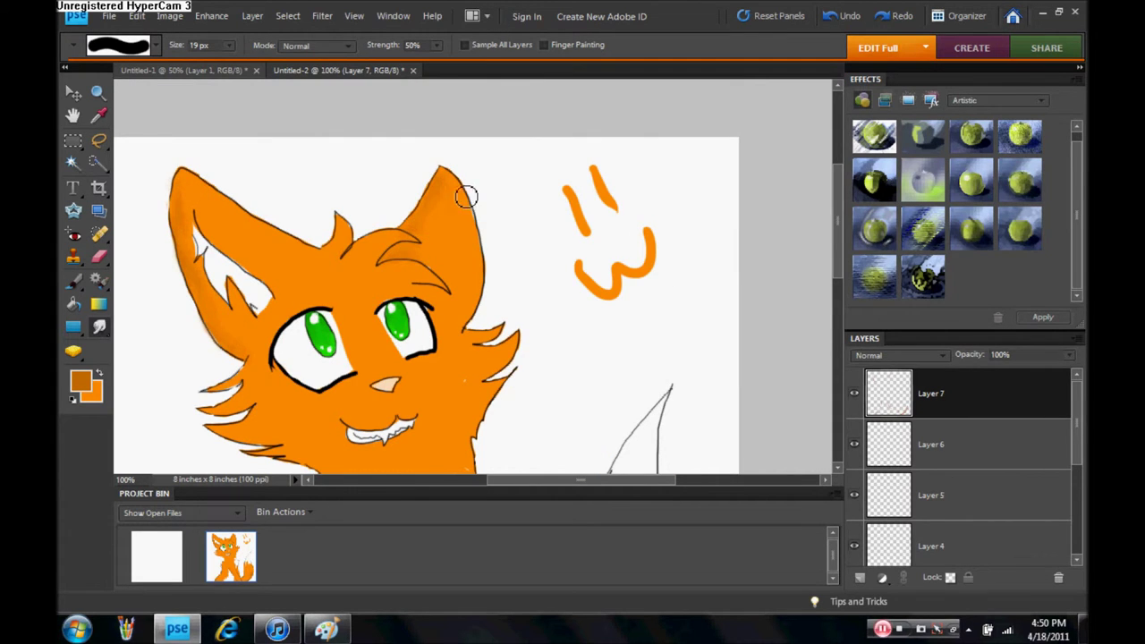
scroll(466, 197, down, 1)
scroll(365, 205, down, 5)
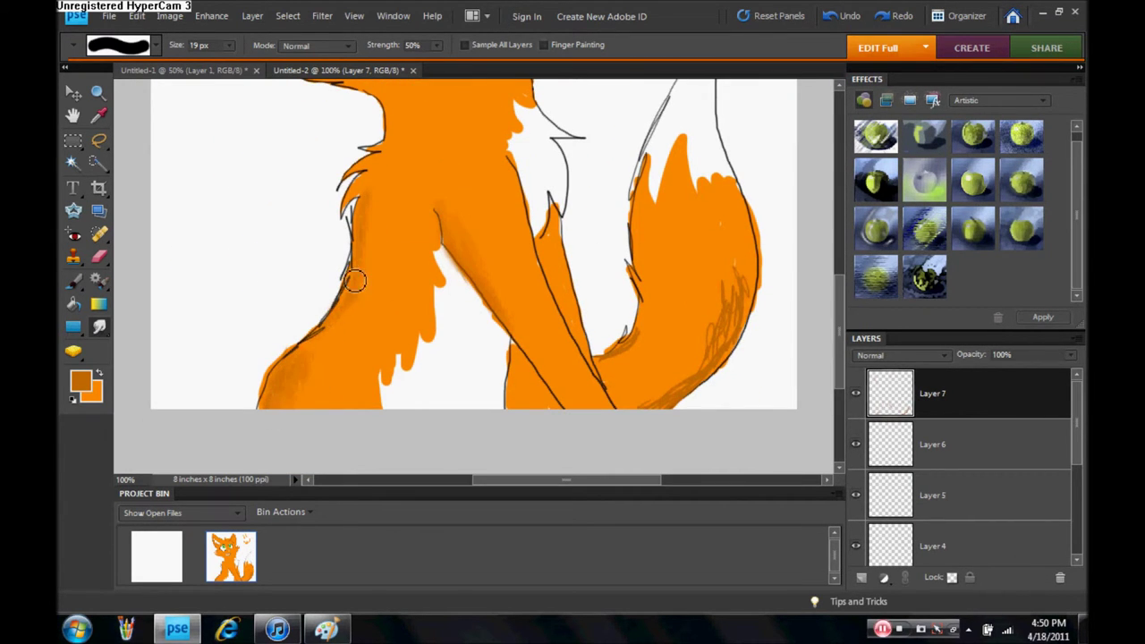
drag(699, 360, 735, 291)
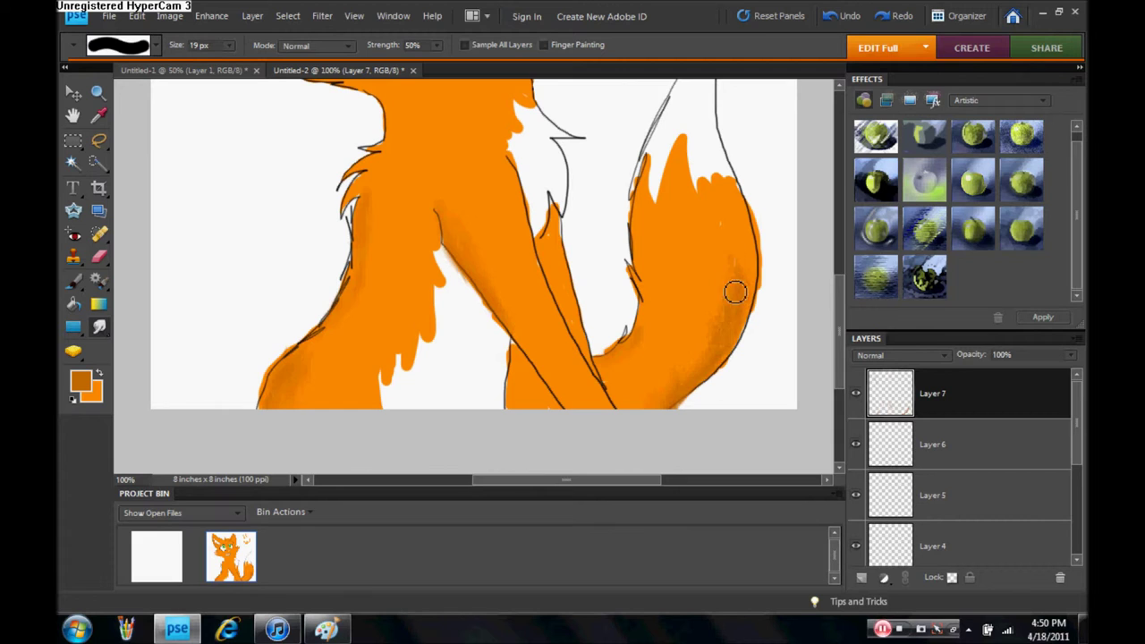
key(e)
click(932, 394)
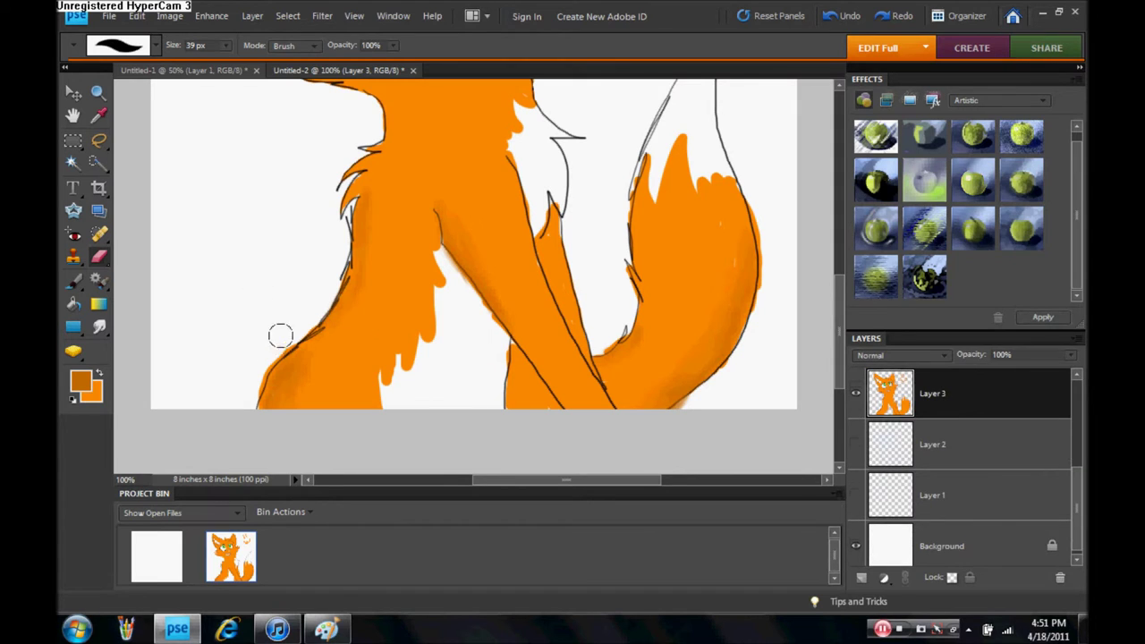
key(alt+period)
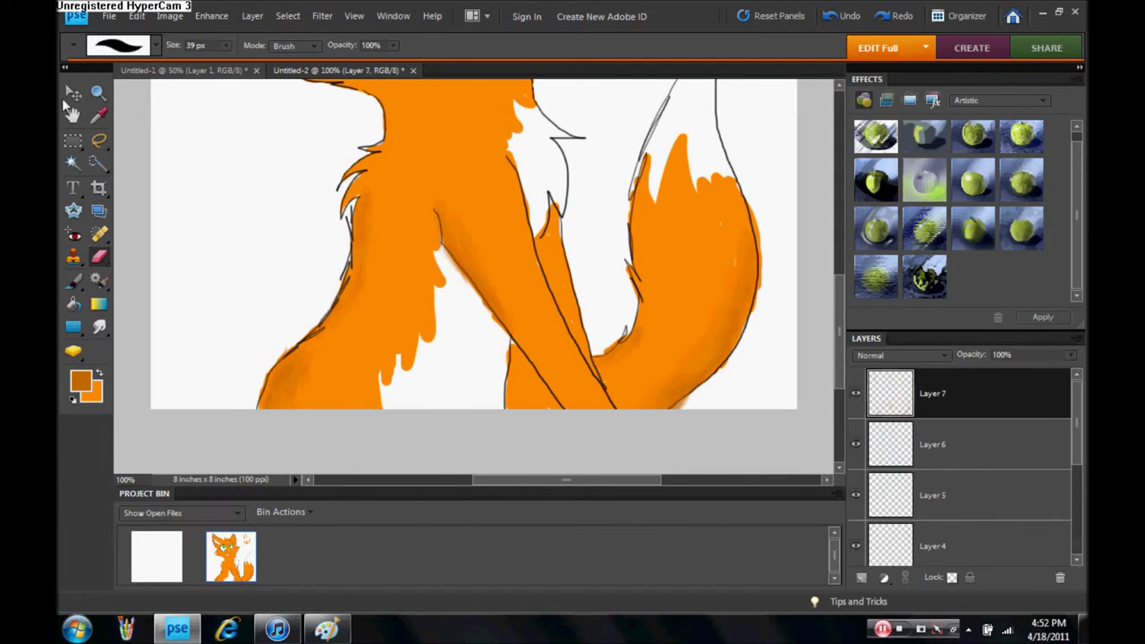
key(r)
key(ctrl+minus)
Pick a lighter orange and add Layer 8 for highlights
click(81, 382)
click(989, 210)
key(ctrl+shift+alt+n)
key(b)
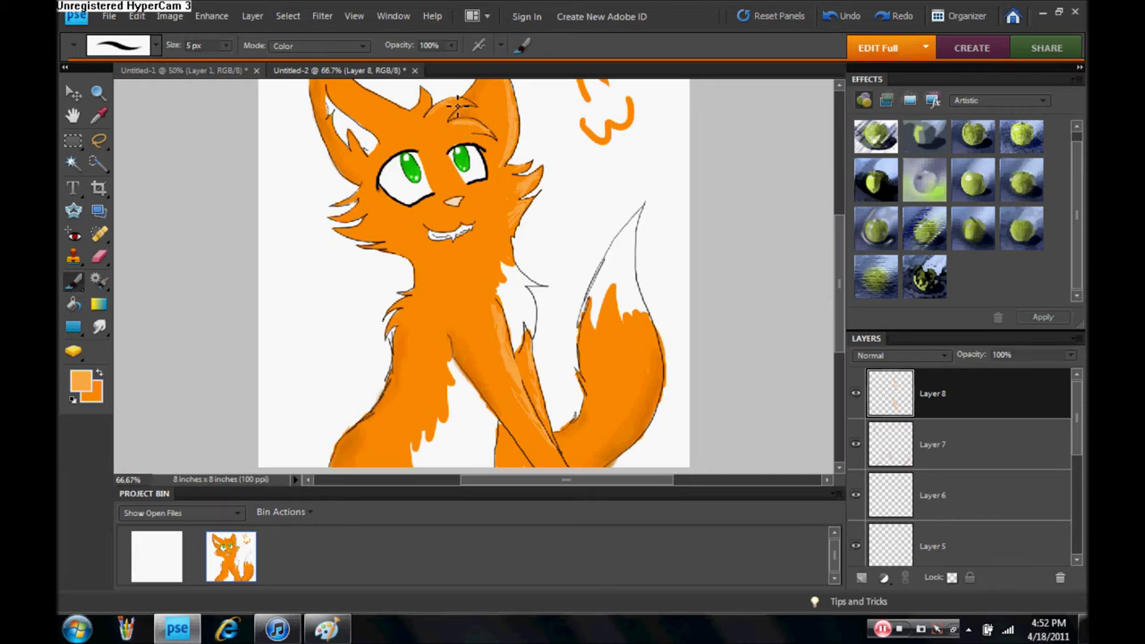
Smudge the light fur on the fox's cheek and forehead
scroll(433, 101, up, 3)
key(r)
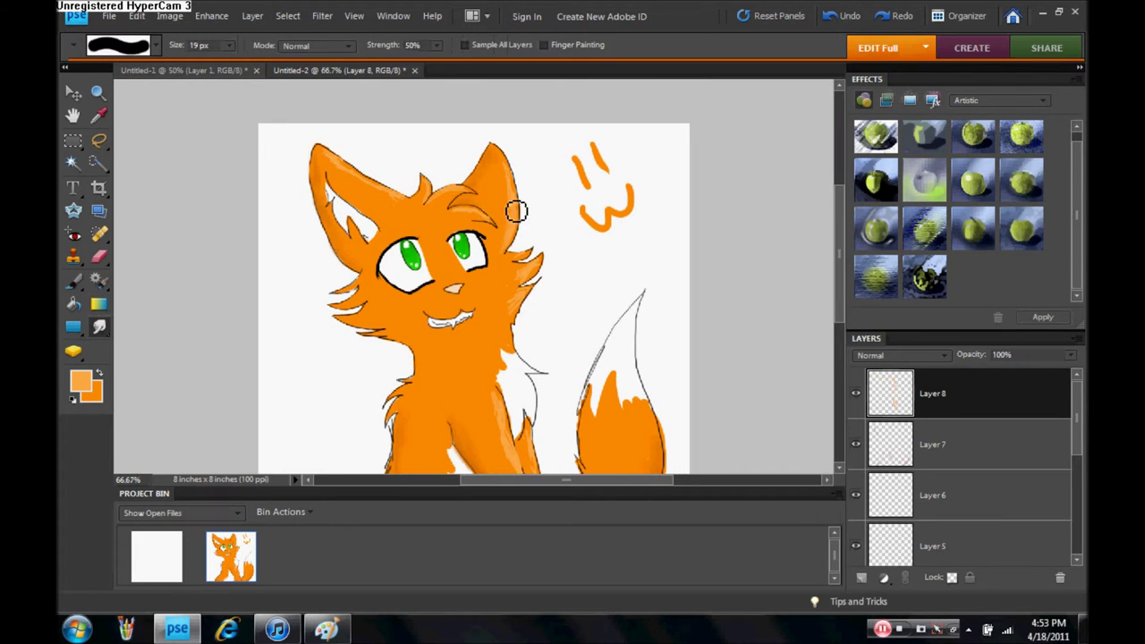
drag(536, 271, 524, 267)
drag(454, 190, 431, 210)
scroll(781, 224, down, 5)
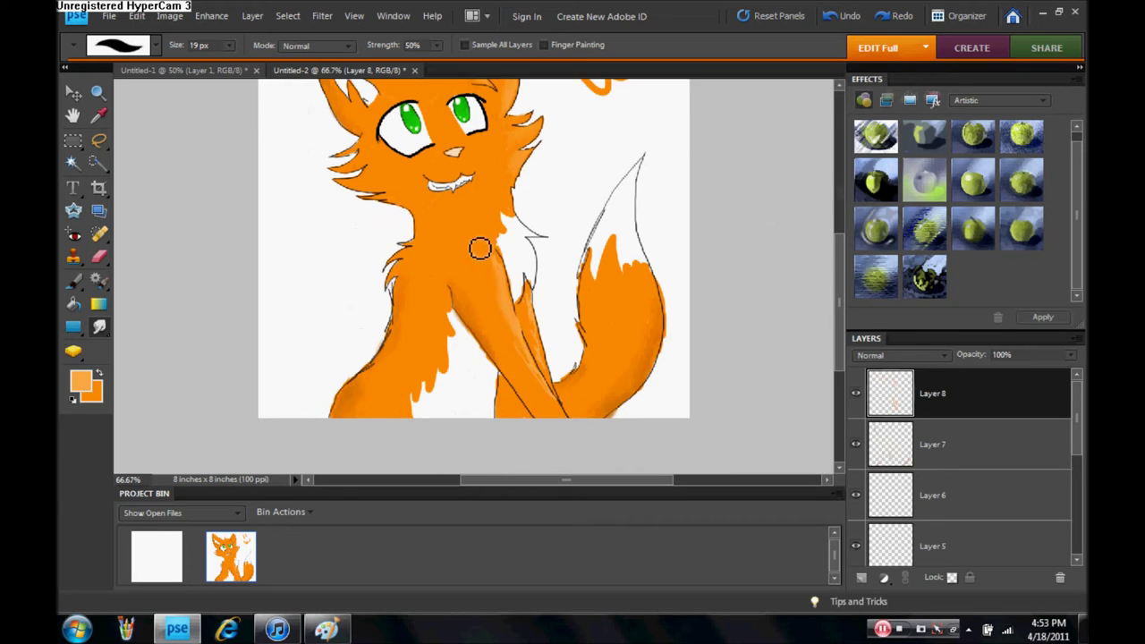
Set the colour to white and brush and smudge white highlights on the fox's head
click(81, 382)
click(641, 266)
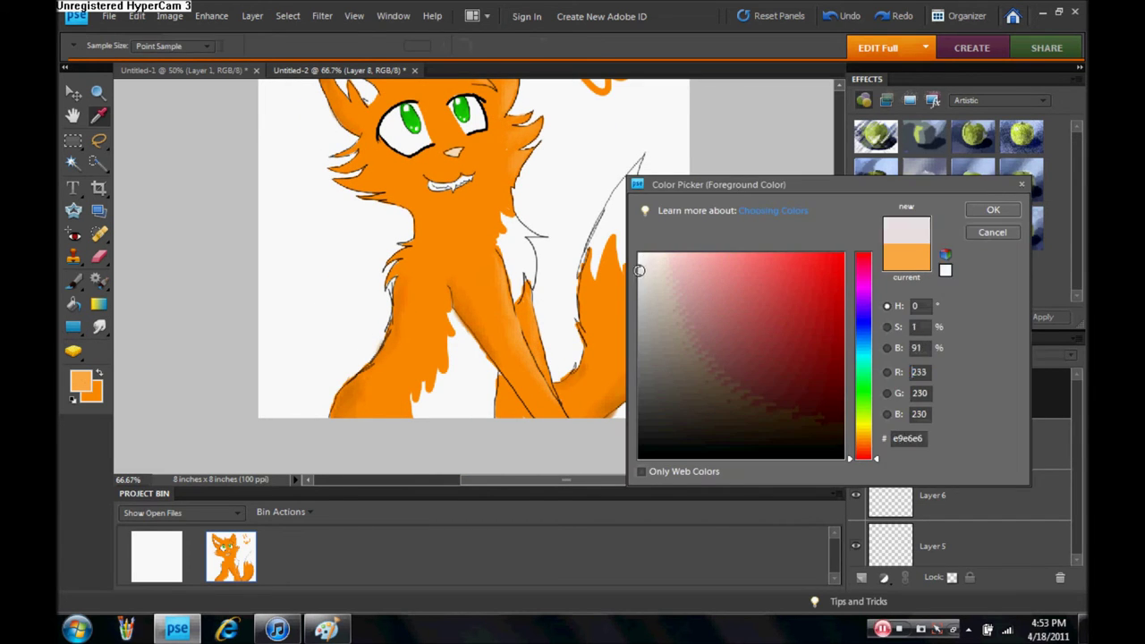
click(992, 262)
key(b)
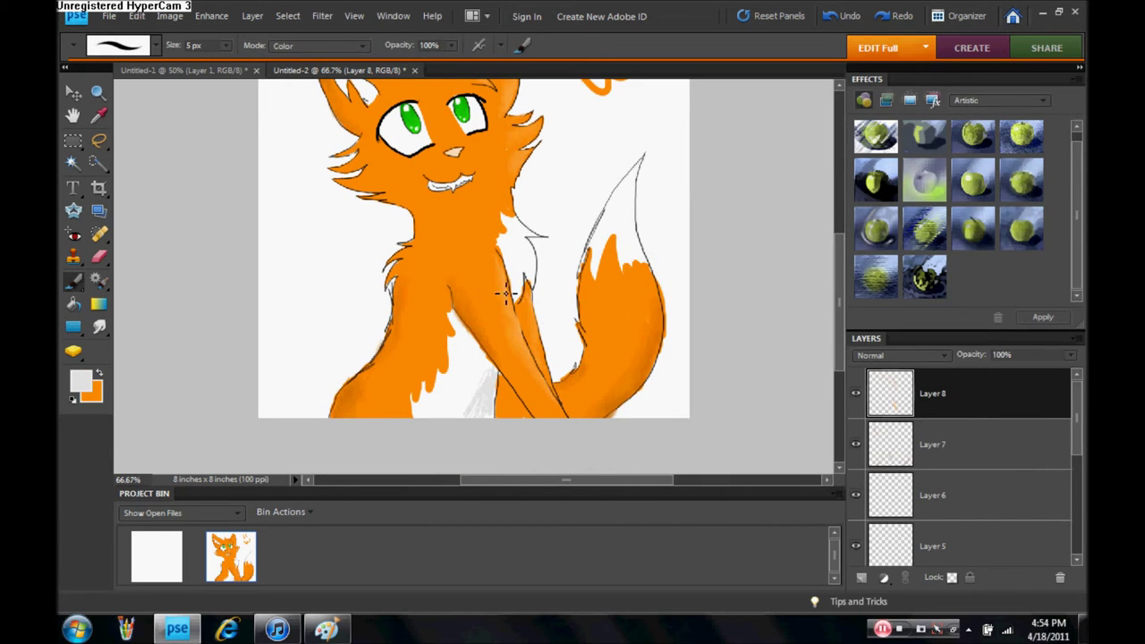
key(r)
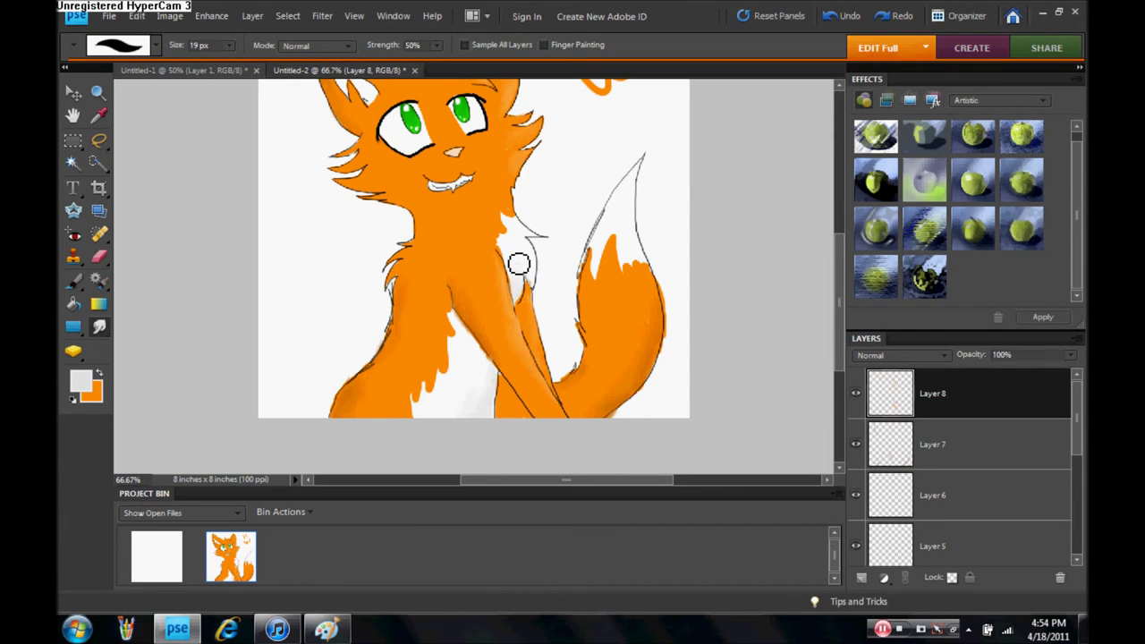
key(ctrl+minus)
key(ctrl+plus)
key(b)
key(r)
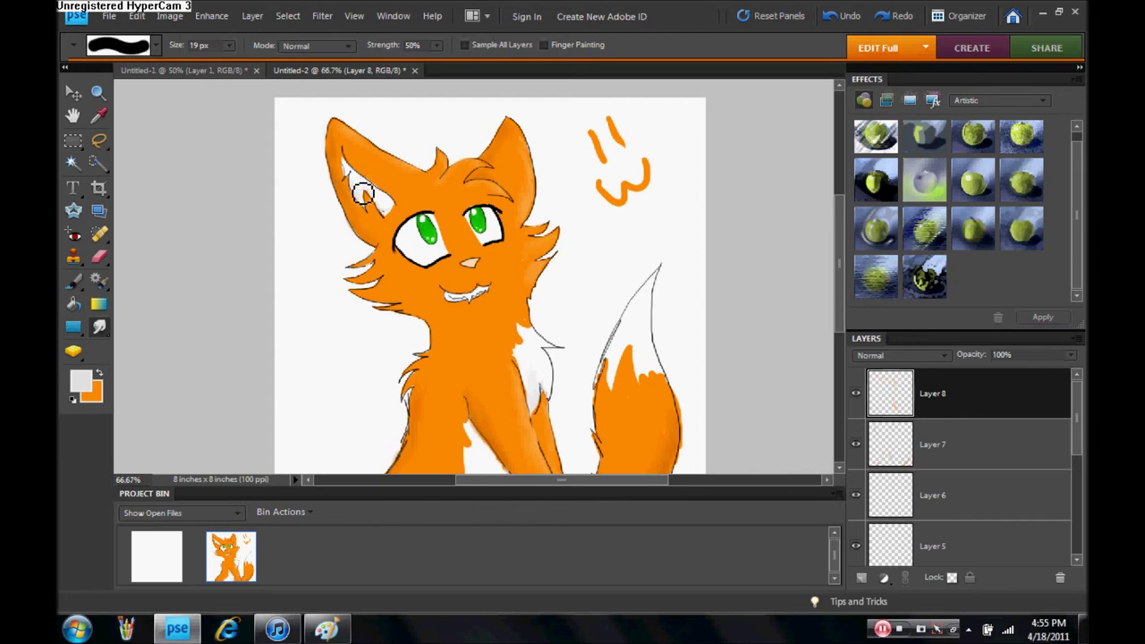
Erase the doodle beside the fox's head and fit the drawing on screen
key(b)
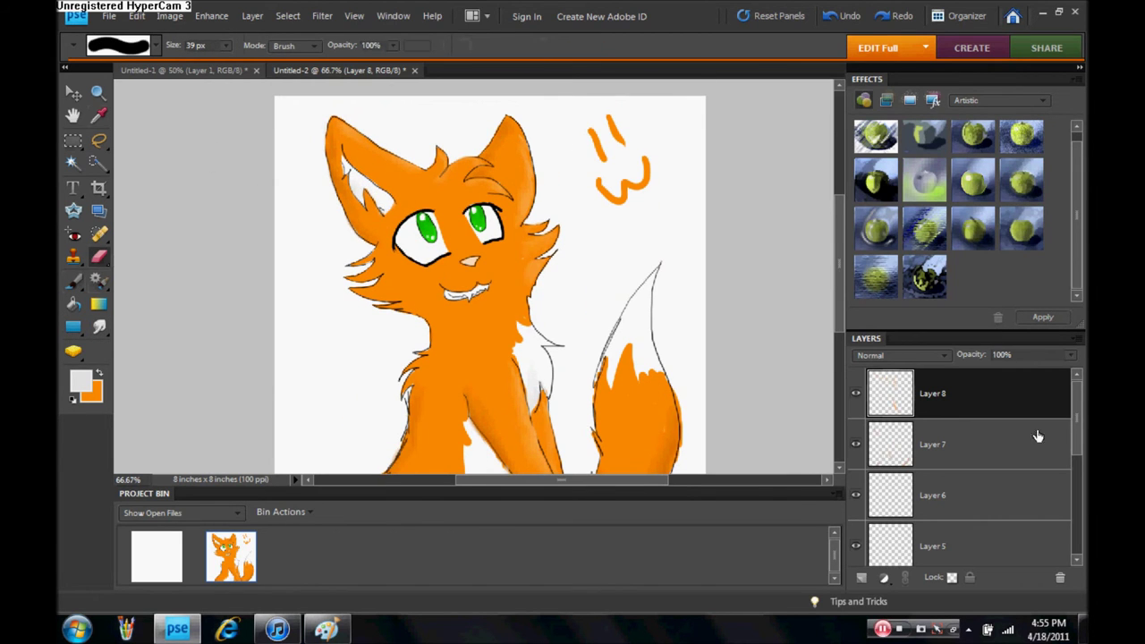
scroll(1035, 435, down, 3)
drag(648, 164, 646, 186)
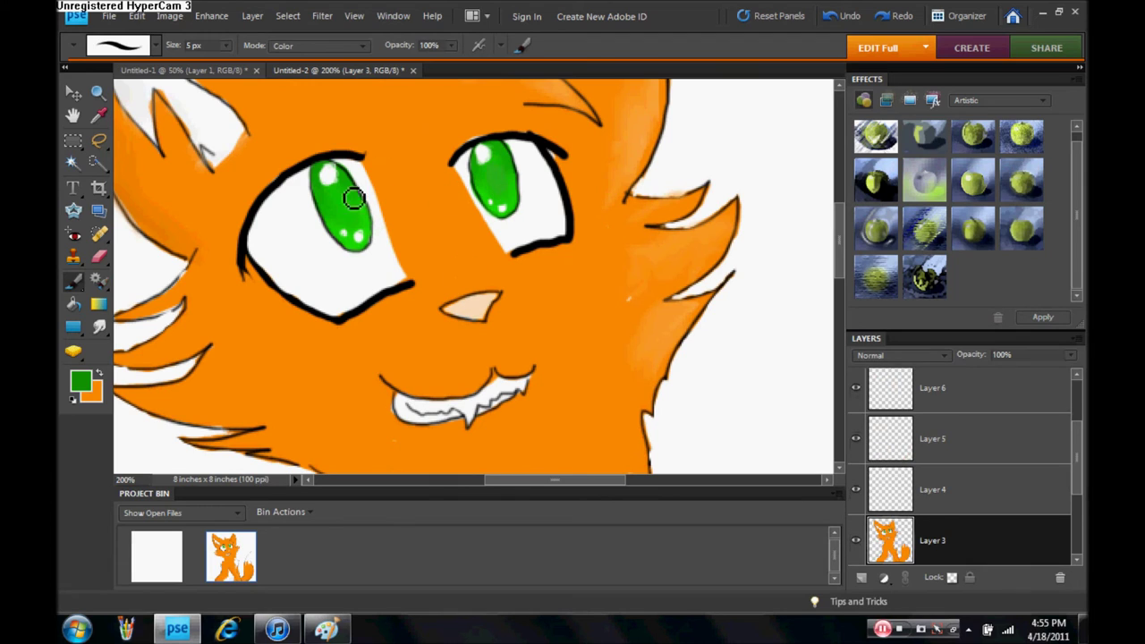
key(r)
key(z)
right_click(265, 171)
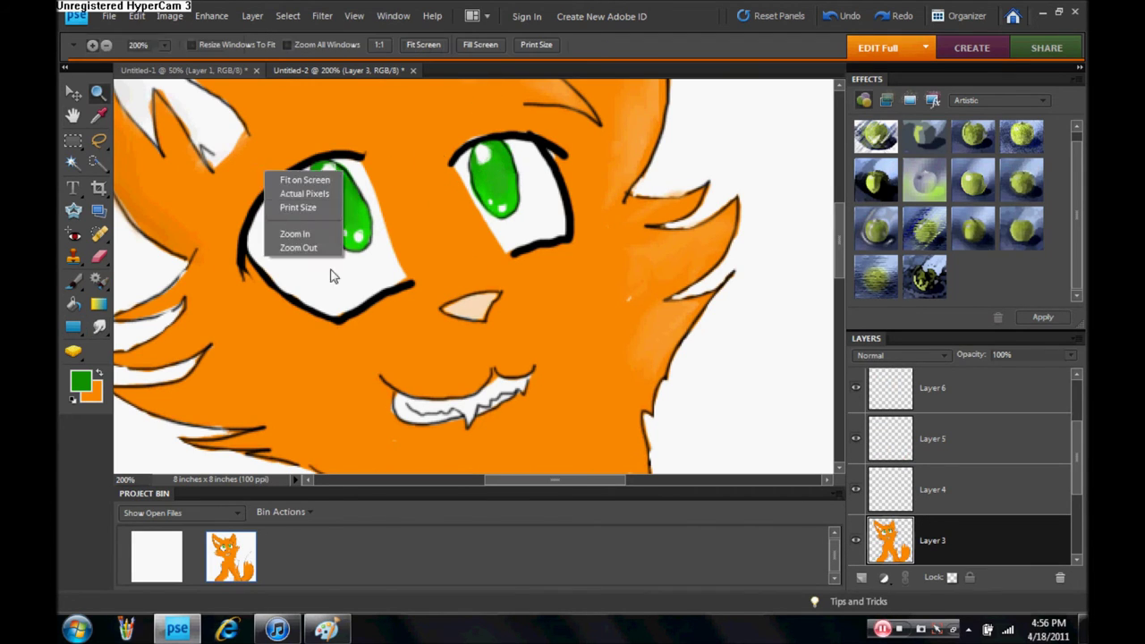
click(304, 180)
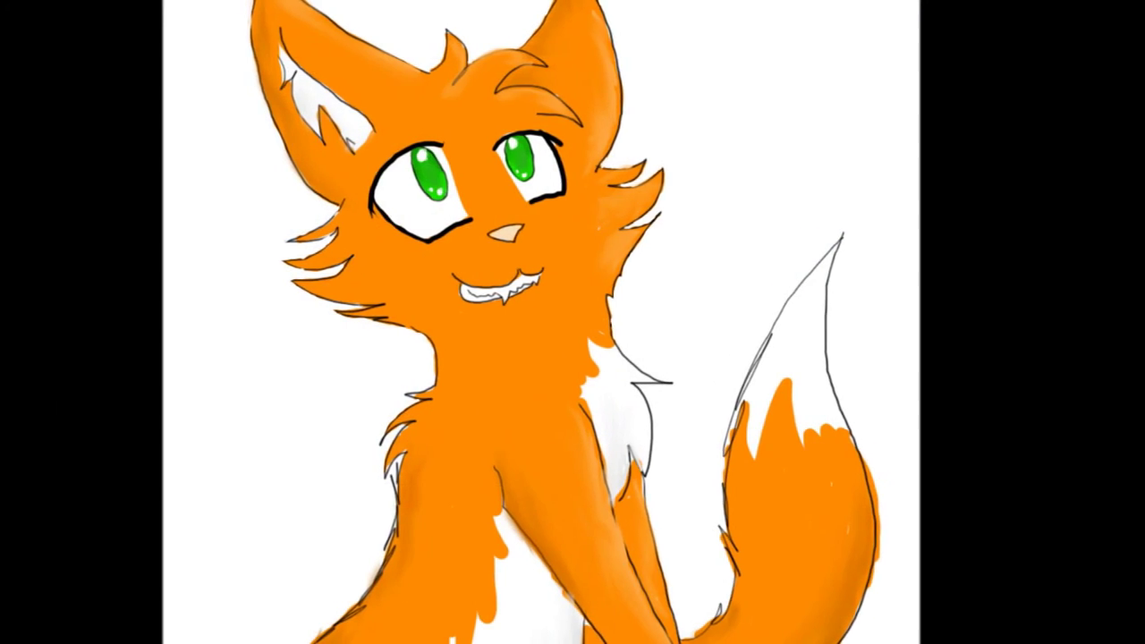